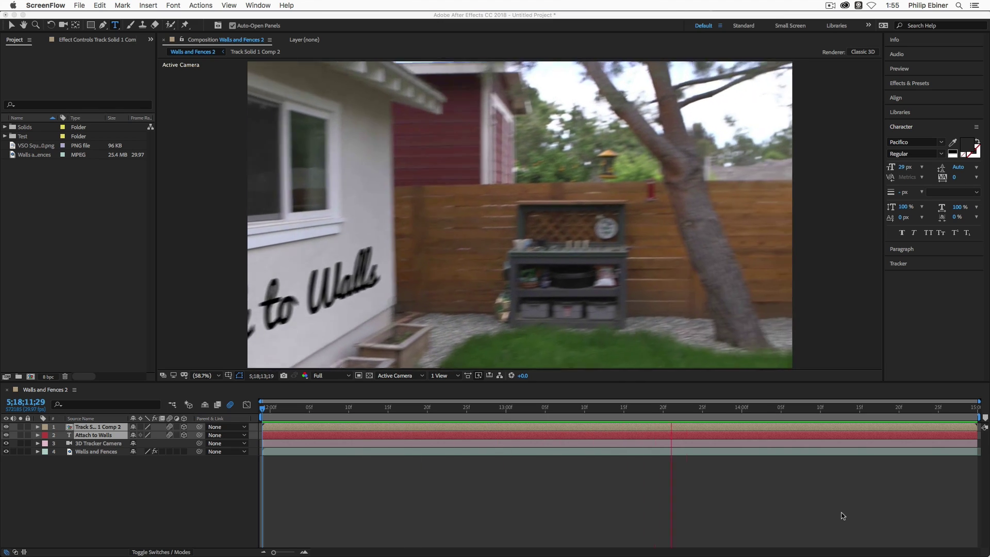
Stop the preview, open the Tracker panel, and select the Walls and Fences footage in the Project panel
{"action": "key", "text": "space"}
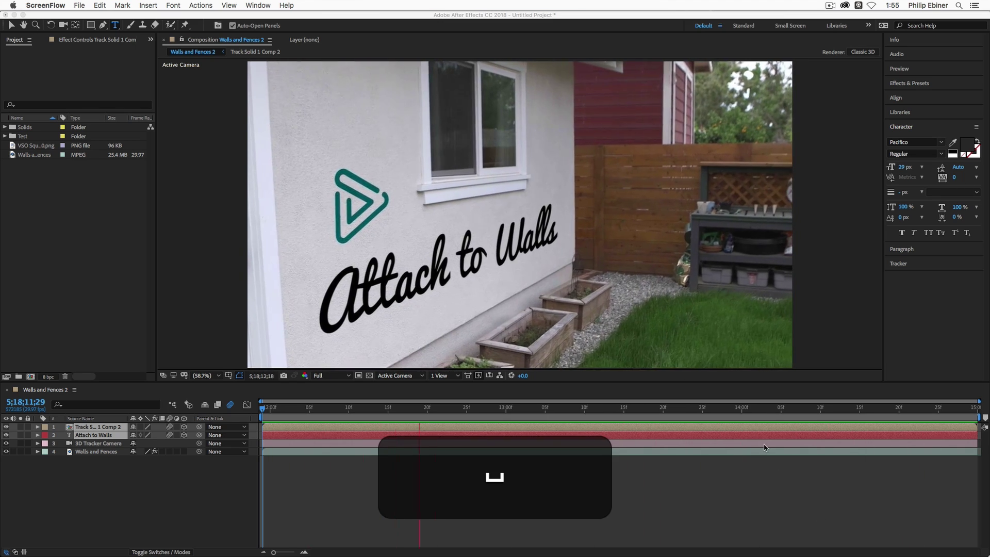
{"action": "left_click_drag", "start_coordinate": [325, 408], "coordinate": [308, 410]}
{"action": "left_click", "coordinate": [938, 264]}
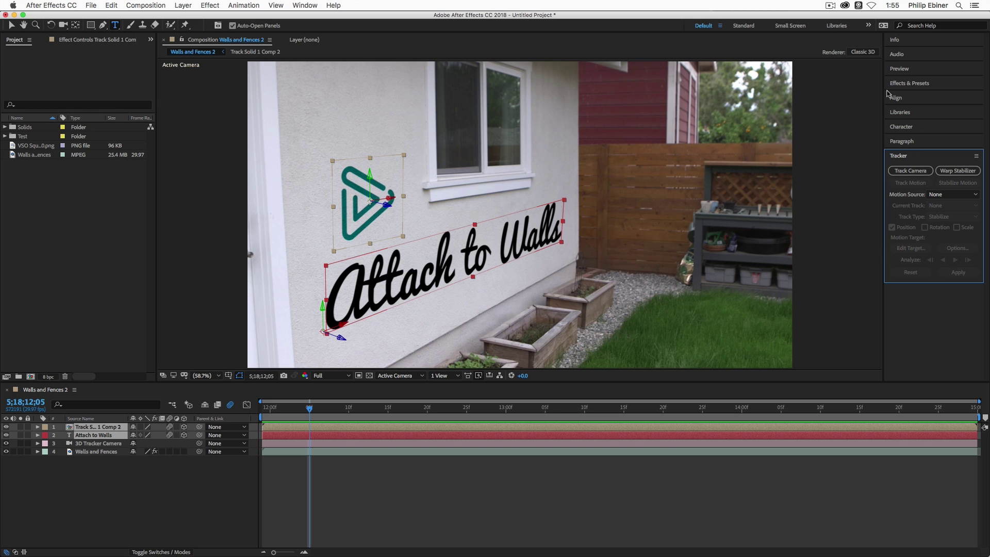
{"action": "left_click", "coordinate": [45, 197]}
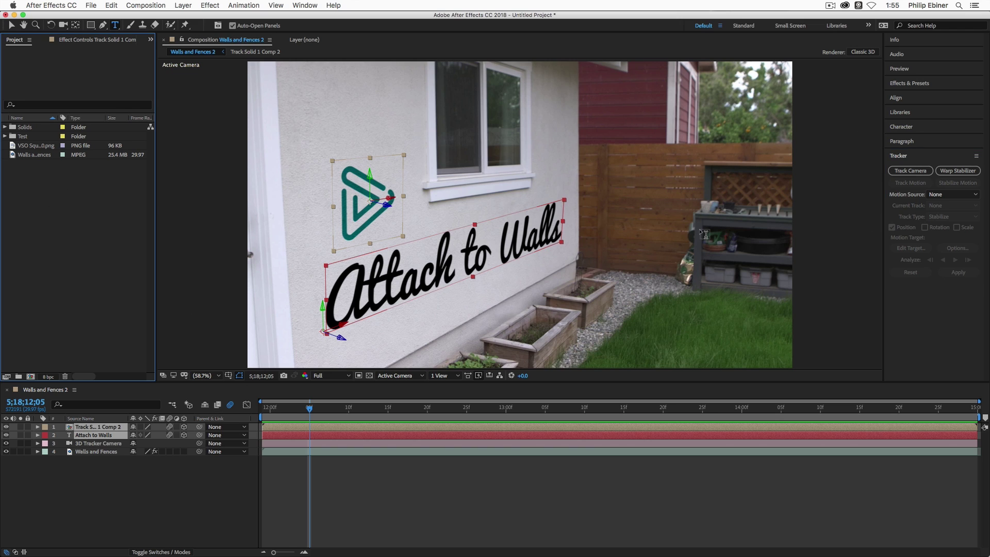
{"action": "left_click", "coordinate": [23, 152]}
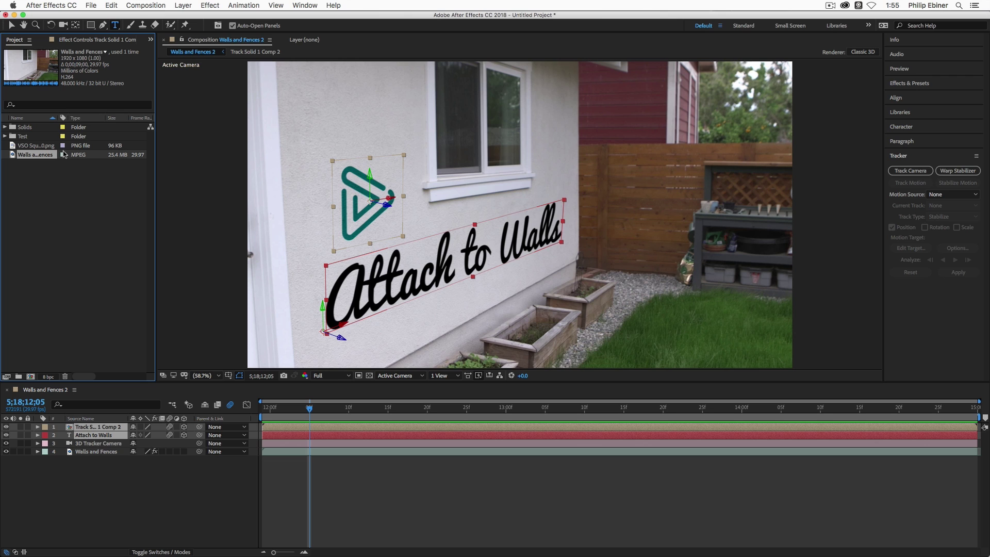
Build the Walls and Fences 3 comp from the footage and end its work area near 15;00f
{"action": "left_click_drag", "start_coordinate": [29, 157], "coordinate": [30, 377]}
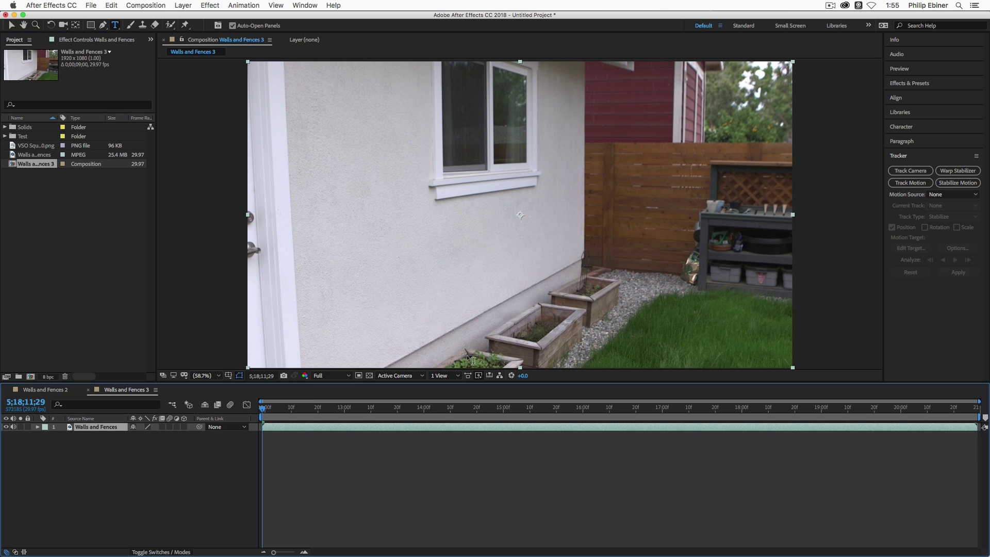
{"action": "left_click_drag", "start_coordinate": [263, 410], "coordinate": [518, 419]}
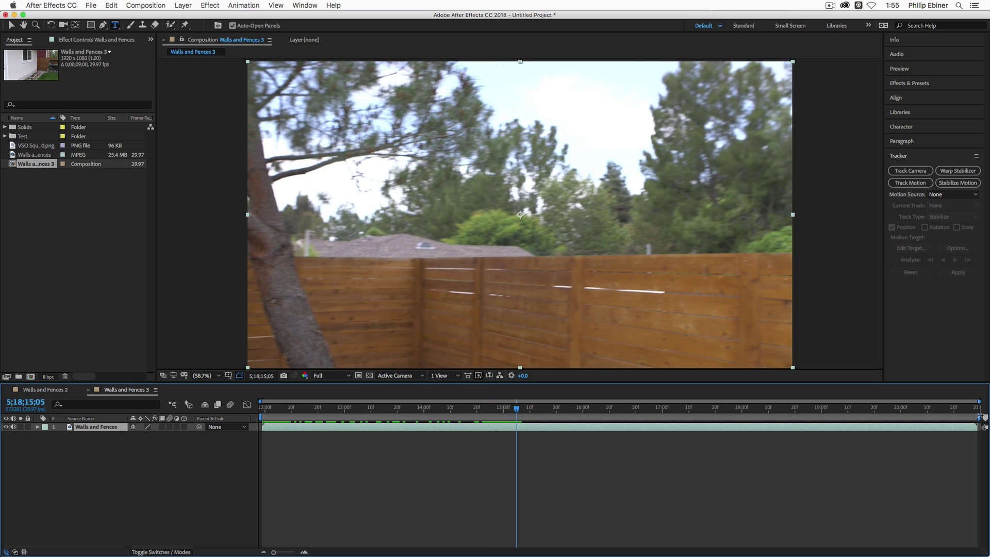
{"action": "left_click_drag", "start_coordinate": [979, 417], "coordinate": [497, 410]}
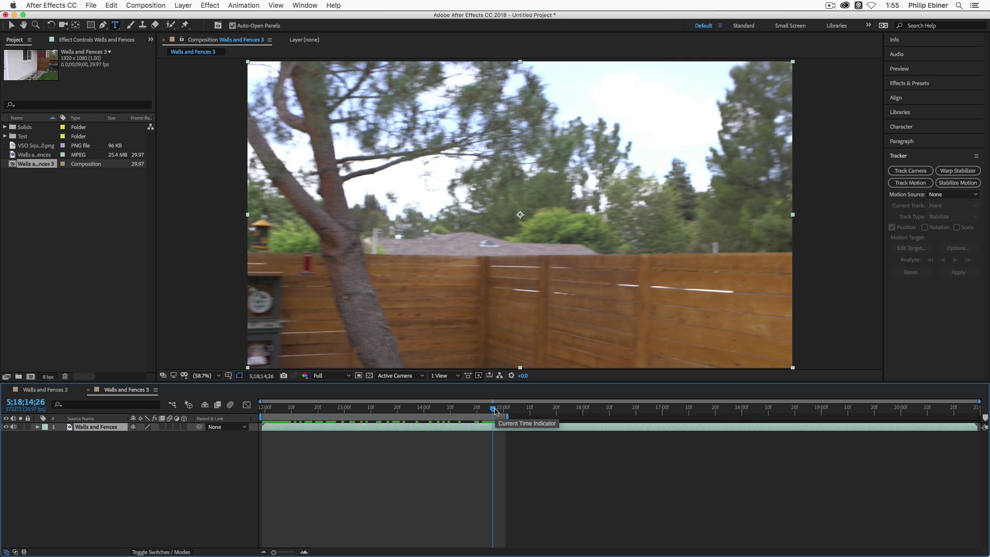
Fine-tune the work-area end and trim Walls and Fences 3 to it, leaving 0;00;03;01
{"action": "left_click_drag", "start_coordinate": [494, 411], "coordinate": [315, 411]}
{"action": "key", "text": "space"}
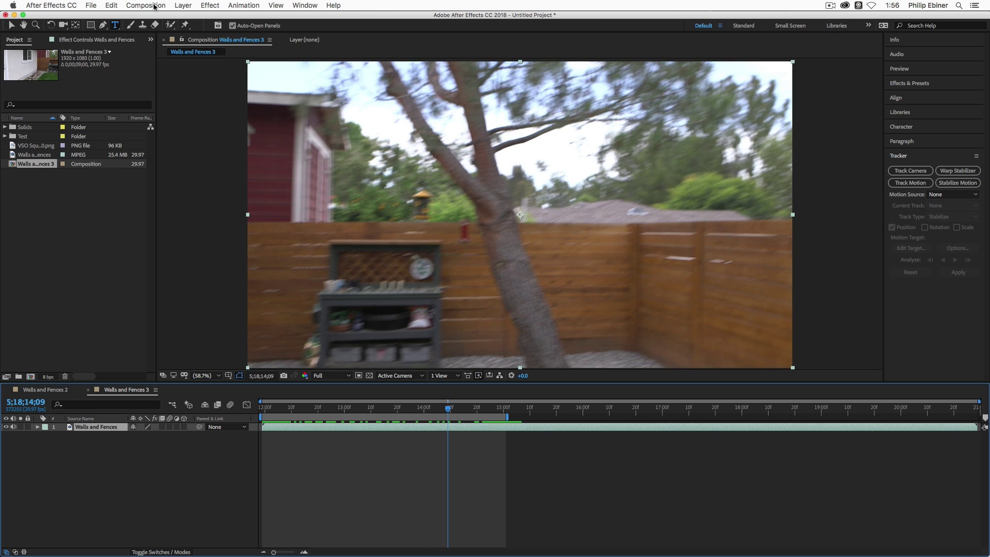
{"action": "mouse_move", "coordinate": [511, 415]}
{"action": "left_mouse_down"}
{"action": "mouse_move", "coordinate": [842, 416]}
{"action": "mouse_move", "coordinate": [500, 415]}
{"action": "mouse_move", "coordinate": [508, 418]}
{"action": "left_mouse_up"}
{"action": "left_click", "coordinate": [135, 7]}
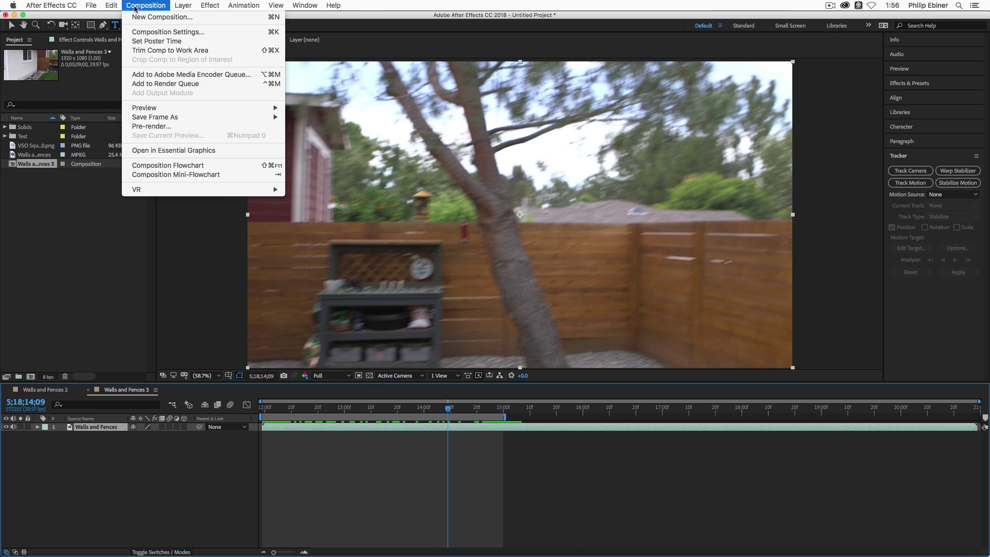
{"action": "left_click", "coordinate": [166, 52]}
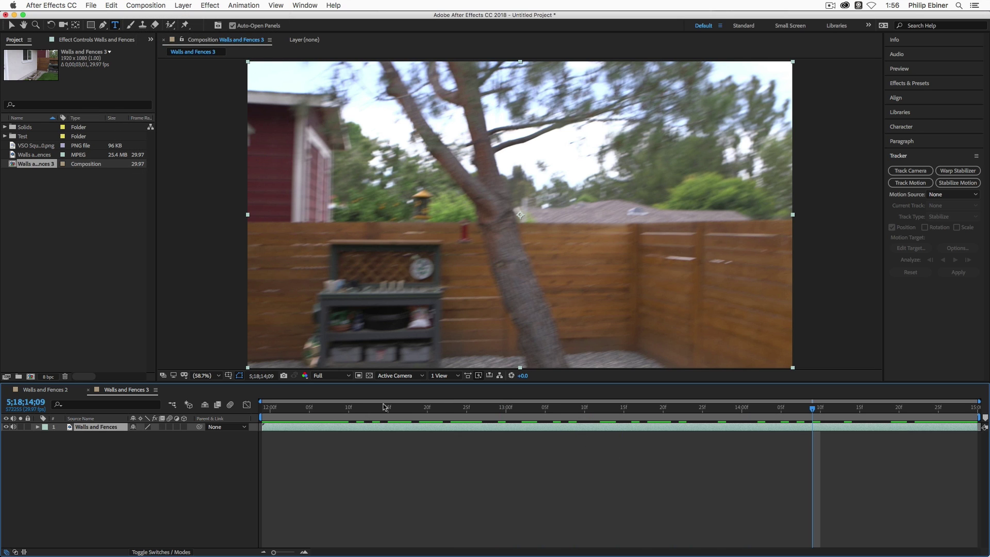
{"action": "left_click_drag", "start_coordinate": [384, 407], "coordinate": [287, 409]}
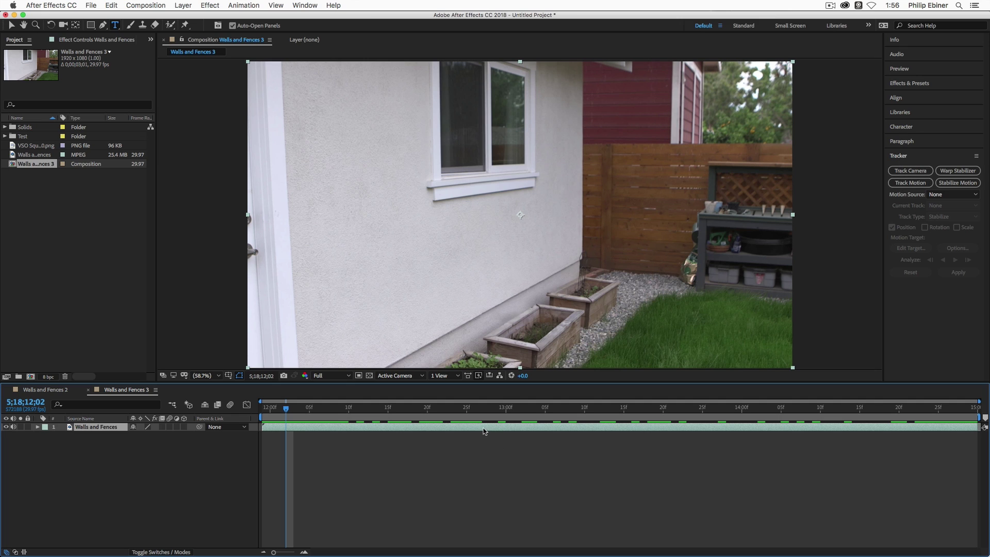
Run Track Camera on the backyard footage, then scrub and play the analysed result
{"action": "left_click", "coordinate": [909, 170]}
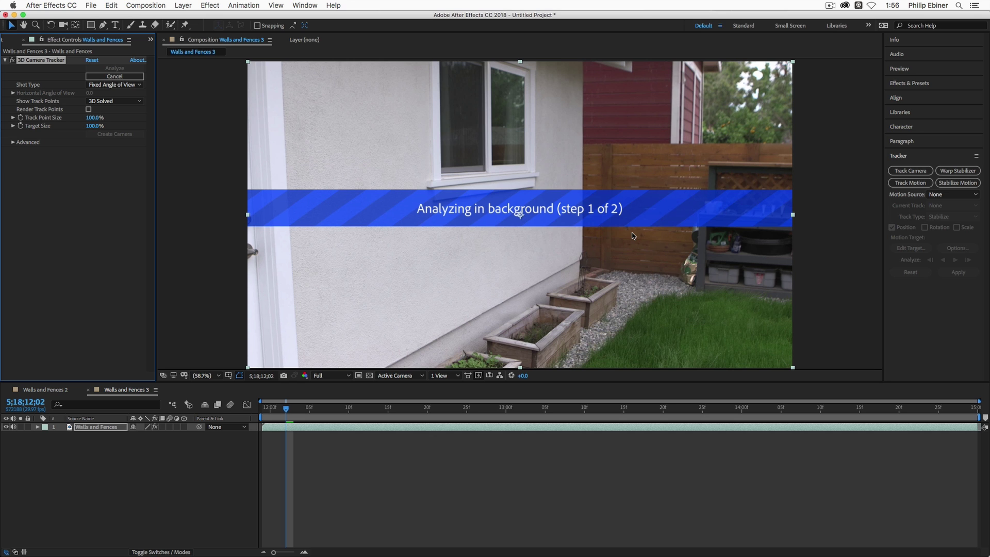
{"action": "left_click_drag", "start_coordinate": [286, 407], "coordinate": [467, 420]}
{"action": "key", "text": "space"}
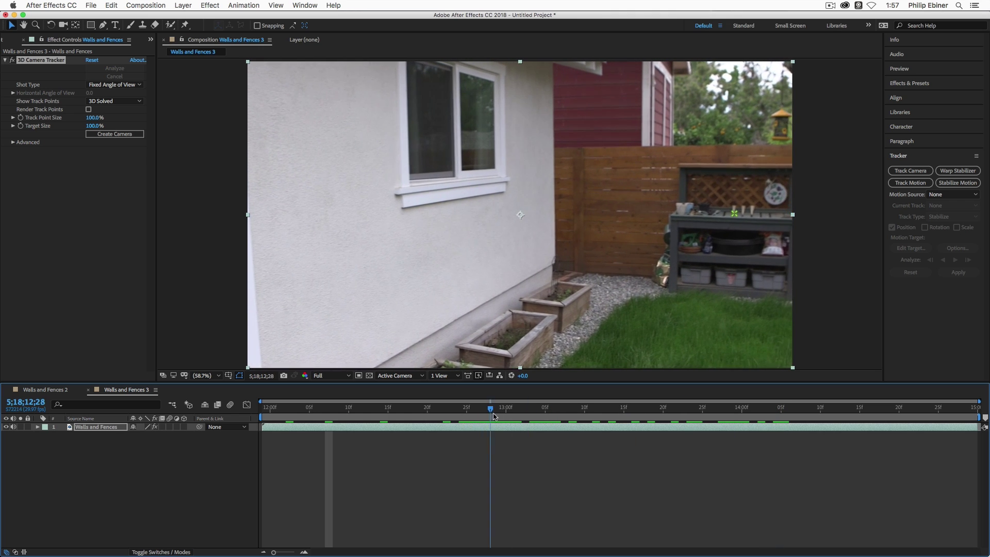
Set the tracker's Advanced Solve Method to Mostly Flat Scene and preview the resulting track points
{"action": "left_click_drag", "start_coordinate": [380, 407], "coordinate": [348, 410]}
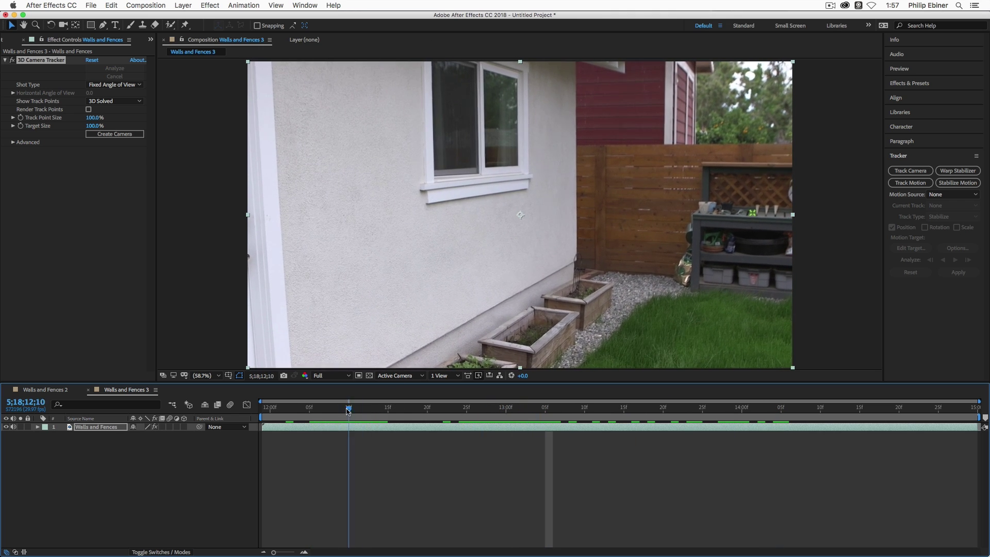
{"action": "left_click", "coordinate": [12, 142]}
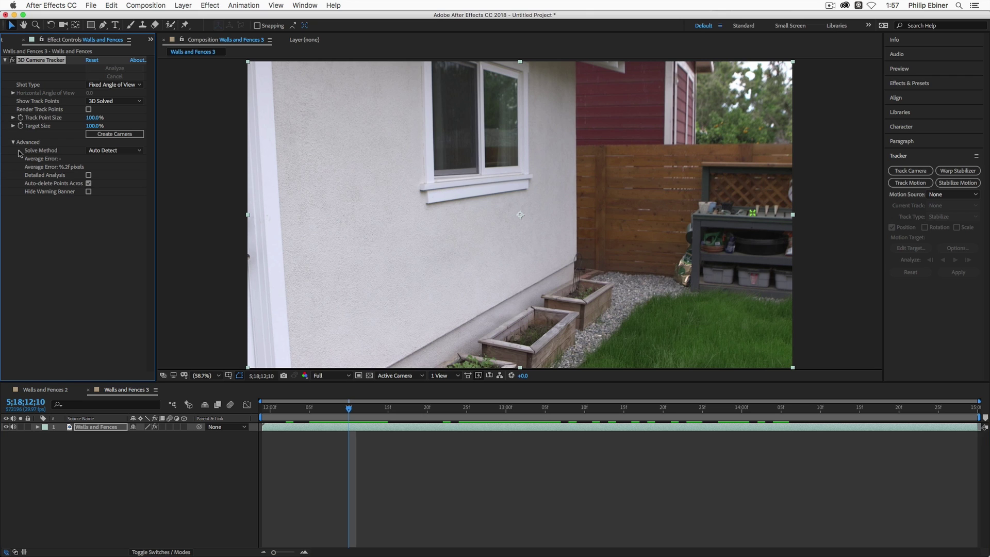
{"action": "left_click", "coordinate": [124, 151]}
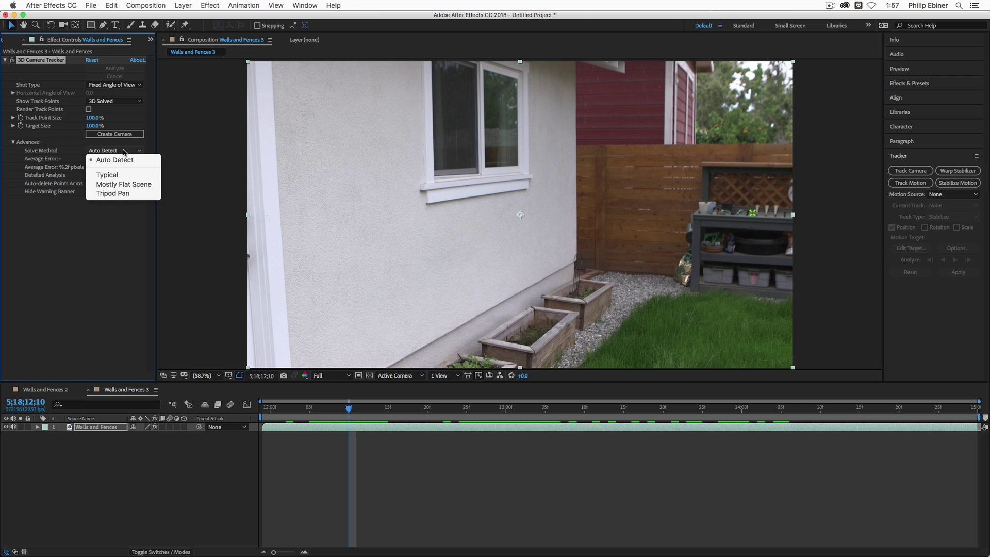
{"action": "left_click", "coordinate": [123, 185]}
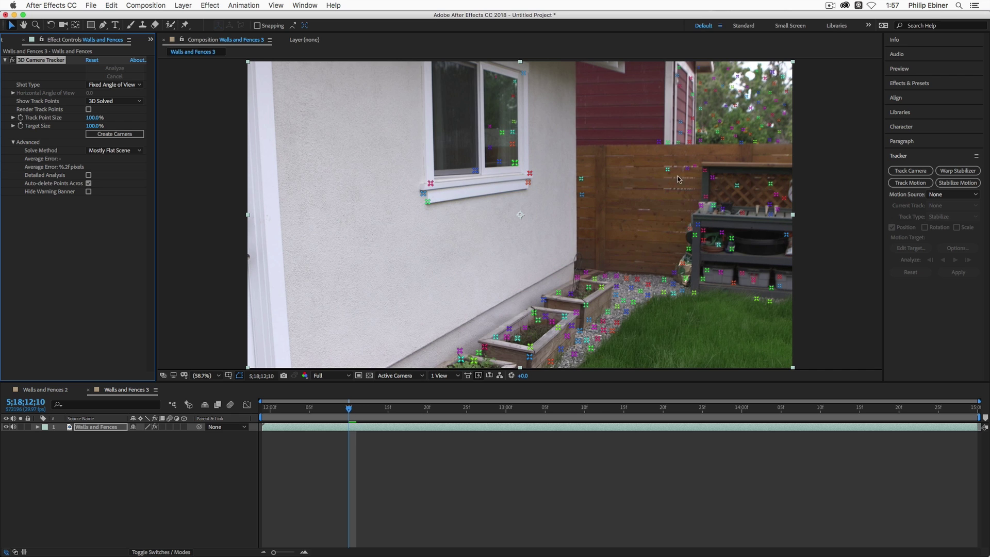
{"action": "key", "text": "space"}
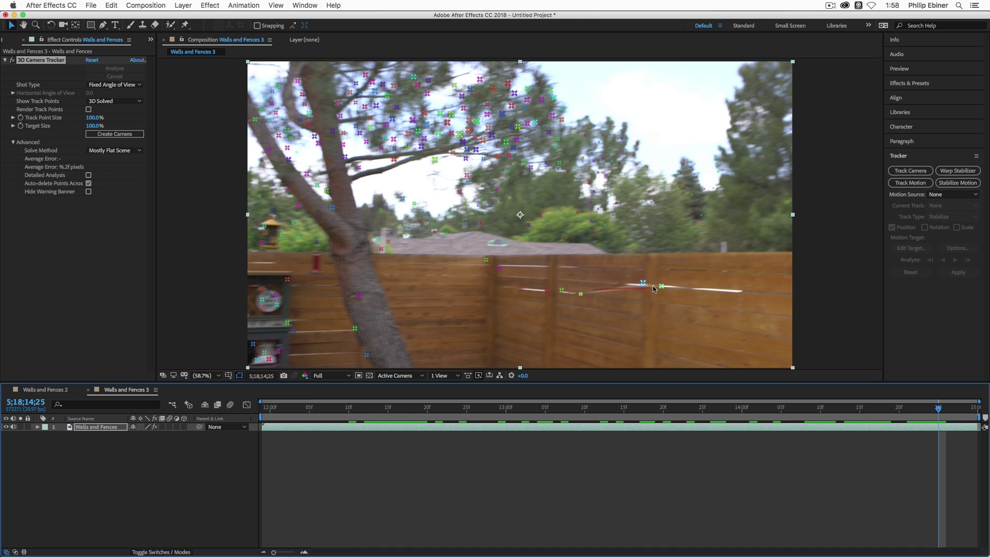
{"action": "left_click_drag", "start_coordinate": [805, 407], "coordinate": [364, 408]}
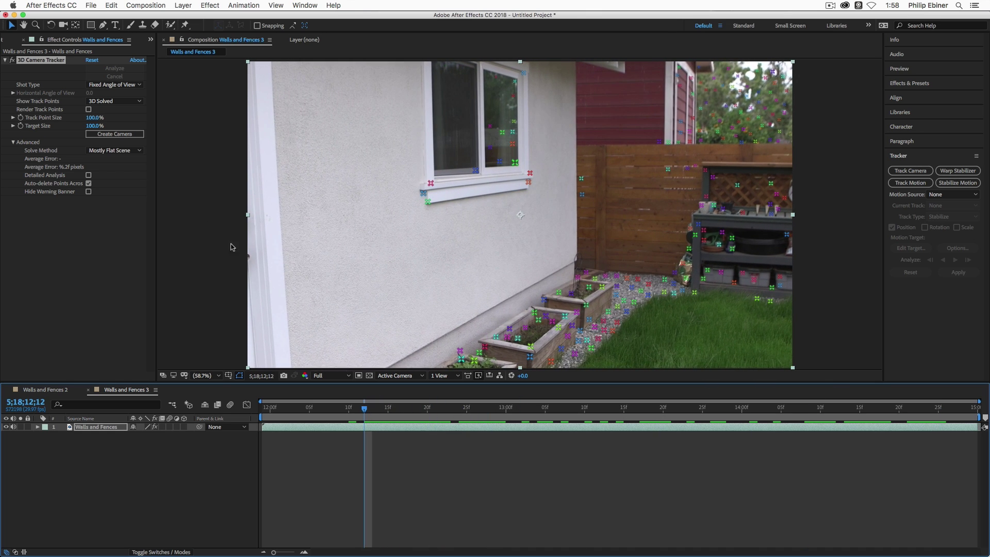
{"action": "left_click", "coordinate": [122, 151]}
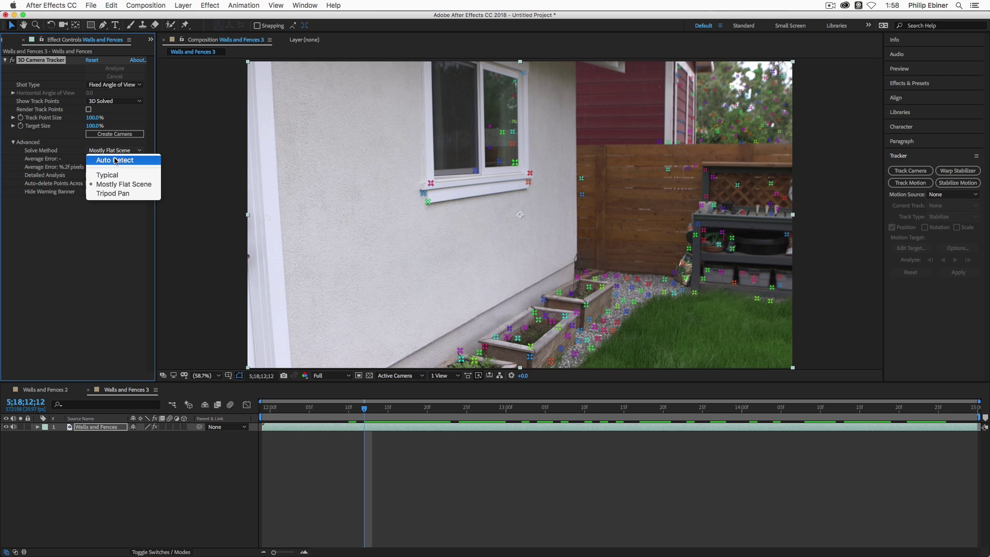
{"action": "left_click", "coordinate": [71, 146]}
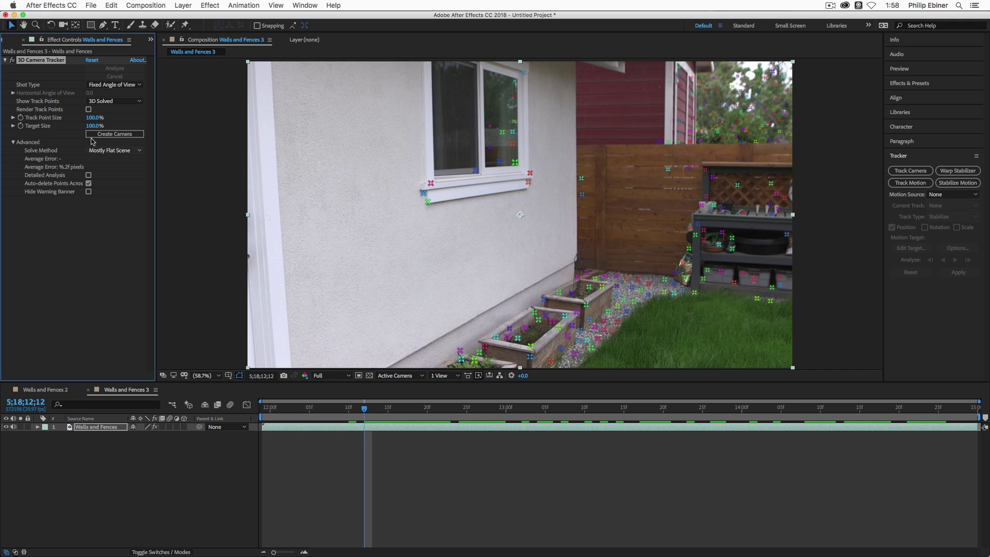
{"action": "left_click_drag", "start_coordinate": [93, 129], "coordinate": [68, 130]}
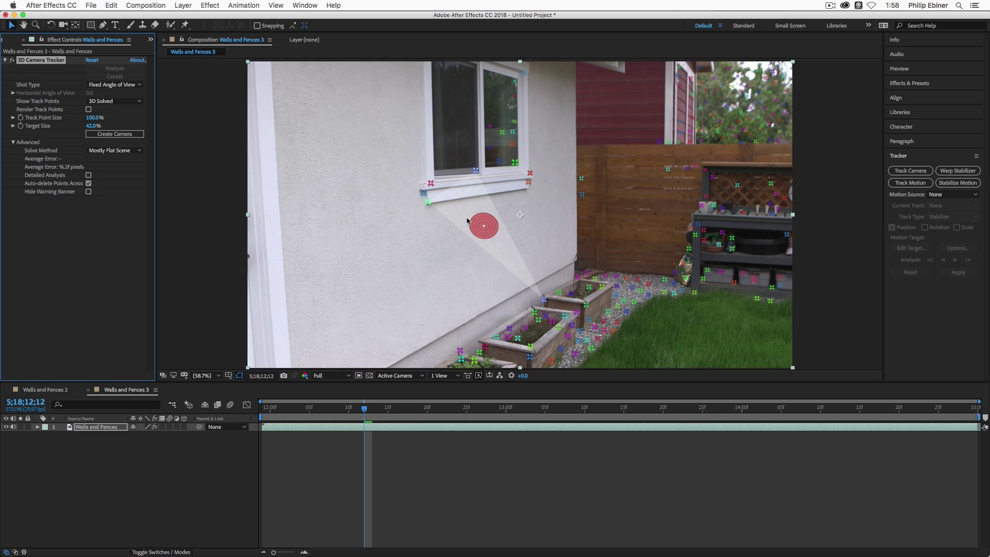
{"action": "left_click_drag", "start_coordinate": [93, 125], "coordinate": [166, 128]}
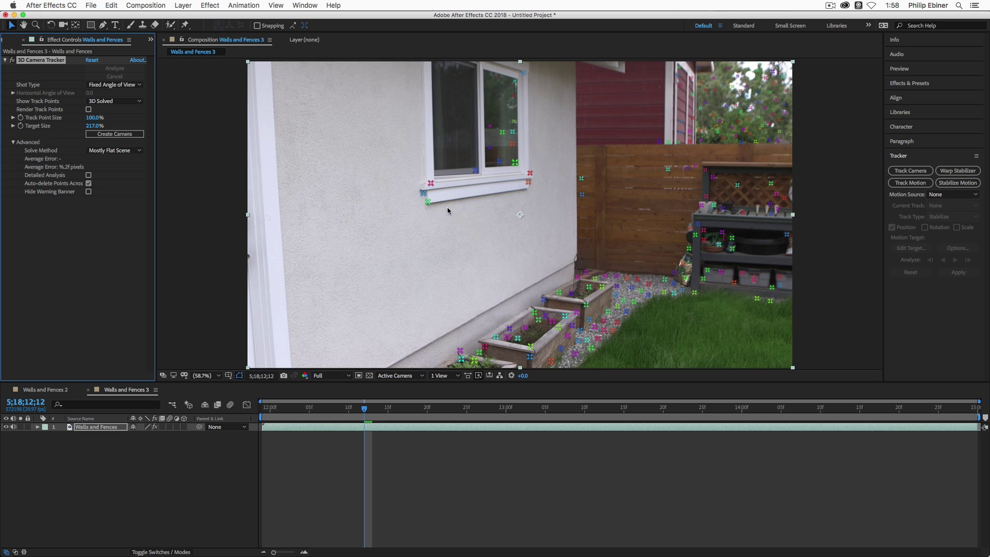
{"action": "left_click", "coordinate": [94, 126]}
{"action": "type", "text": "10"}
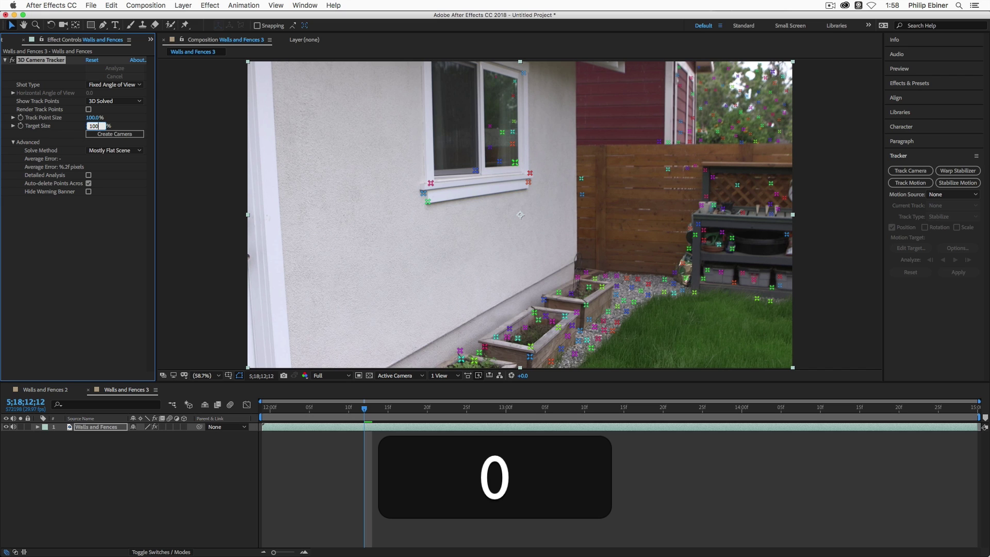
{"action": "type", "text": "0"}
{"action": "key", "text": "Tab"}
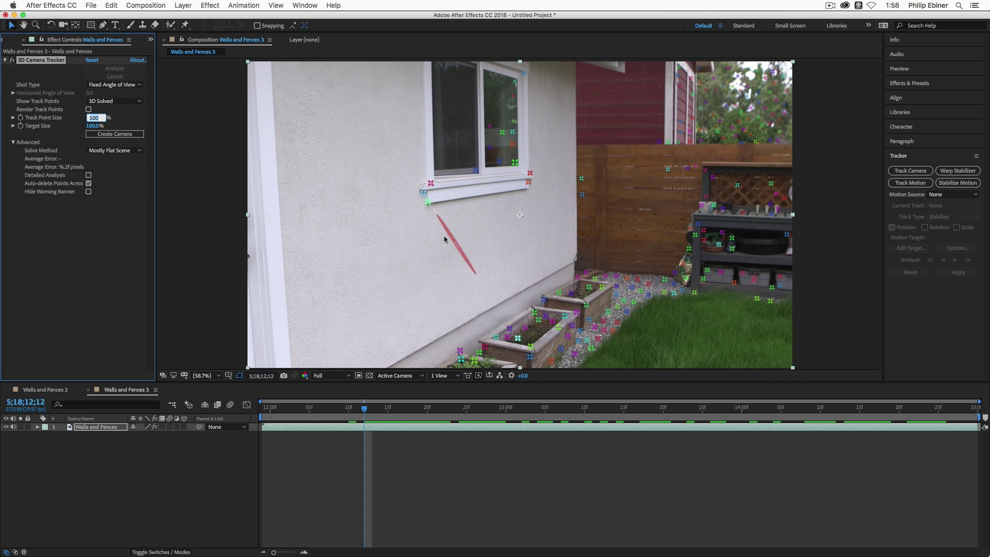
{"action": "left_click_drag", "start_coordinate": [364, 410], "coordinate": [325, 412]}
{"action": "left_click", "coordinate": [346, 413]}
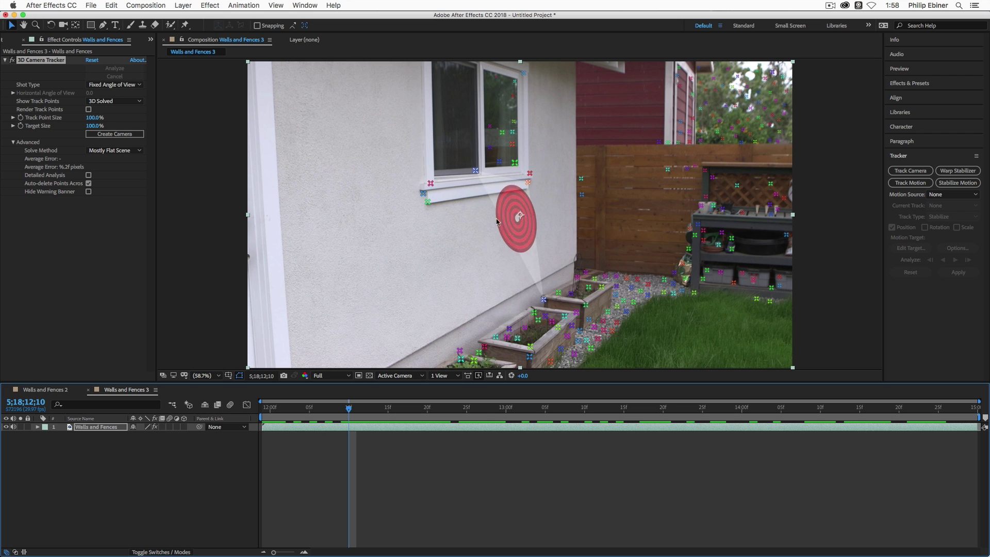
{"action": "left_click_drag", "start_coordinate": [346, 410], "coordinate": [427, 410]}
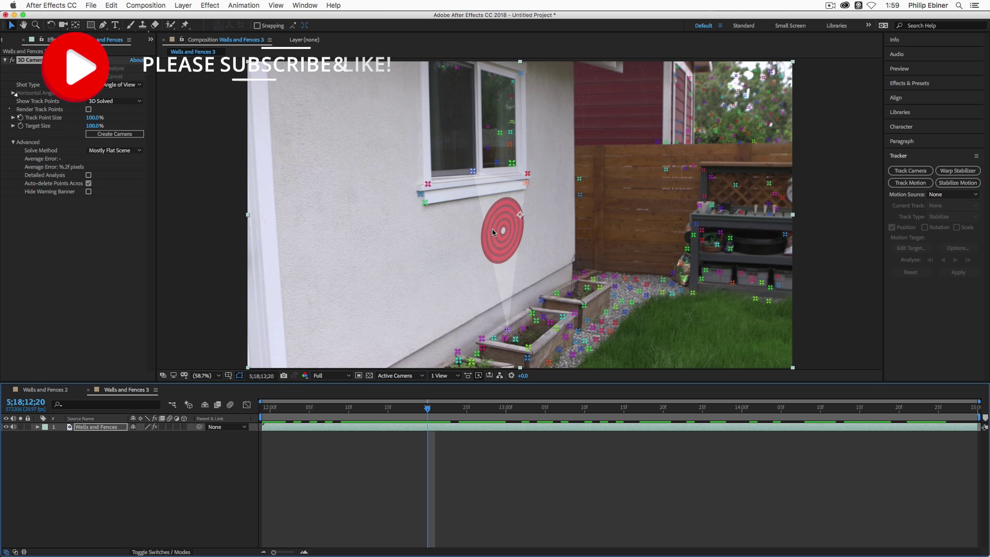
{"action": "right_click", "coordinate": [493, 233]}
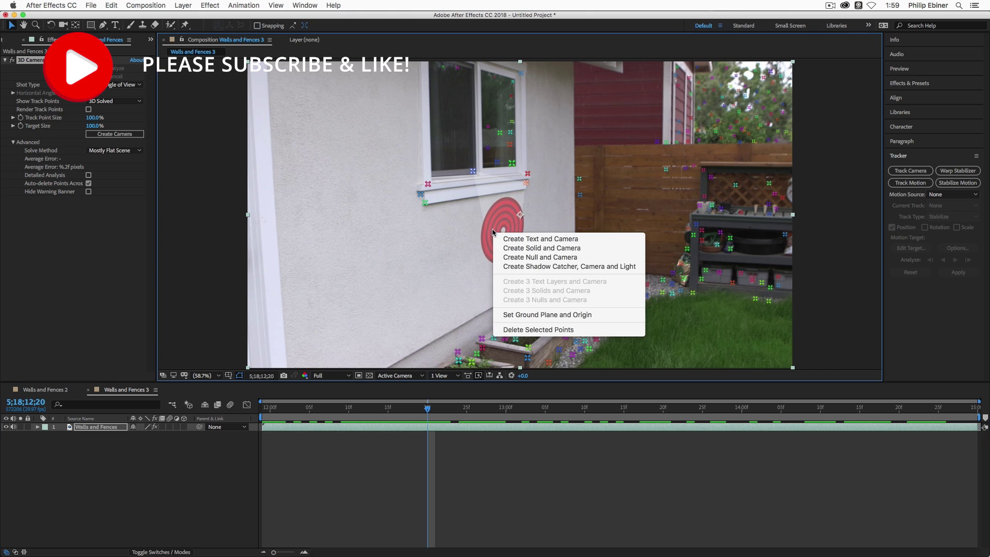
Create a text layer and tracked camera at the wall target, and retype the text as 'The Office'
{"action": "left_click", "coordinate": [537, 239]}
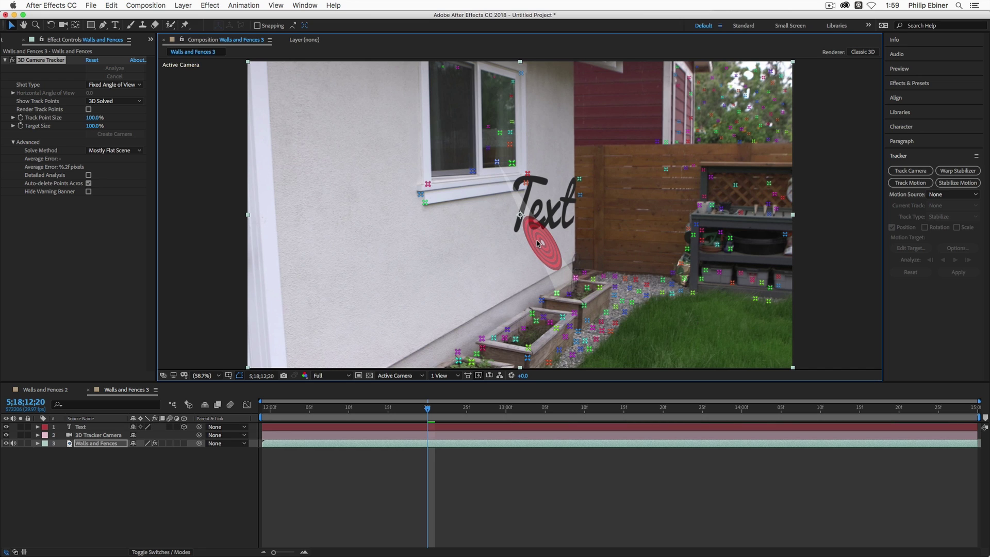
{"action": "left_click", "coordinate": [359, 428]}
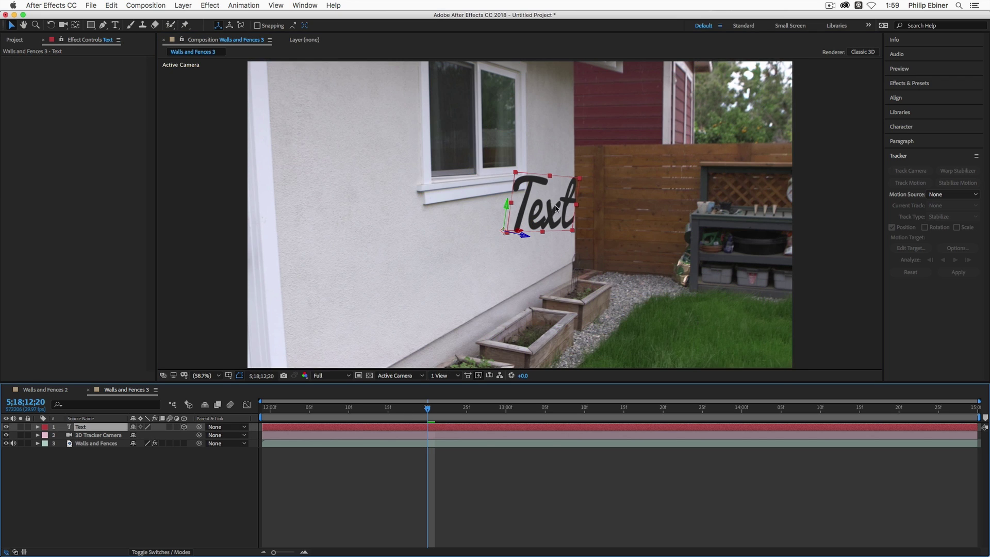
{"action": "double_click", "coordinate": [409, 426]}
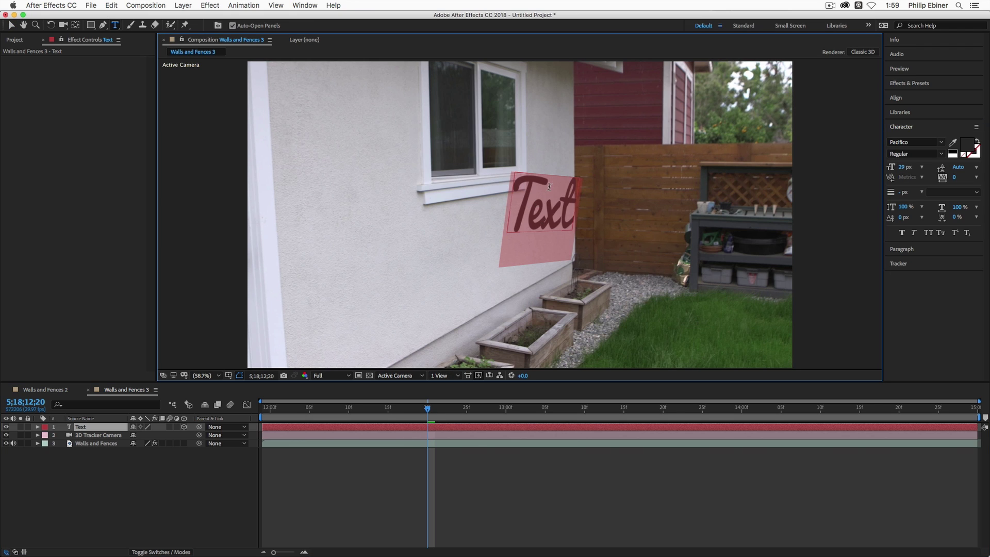
{"action": "type", "text": "Th"}
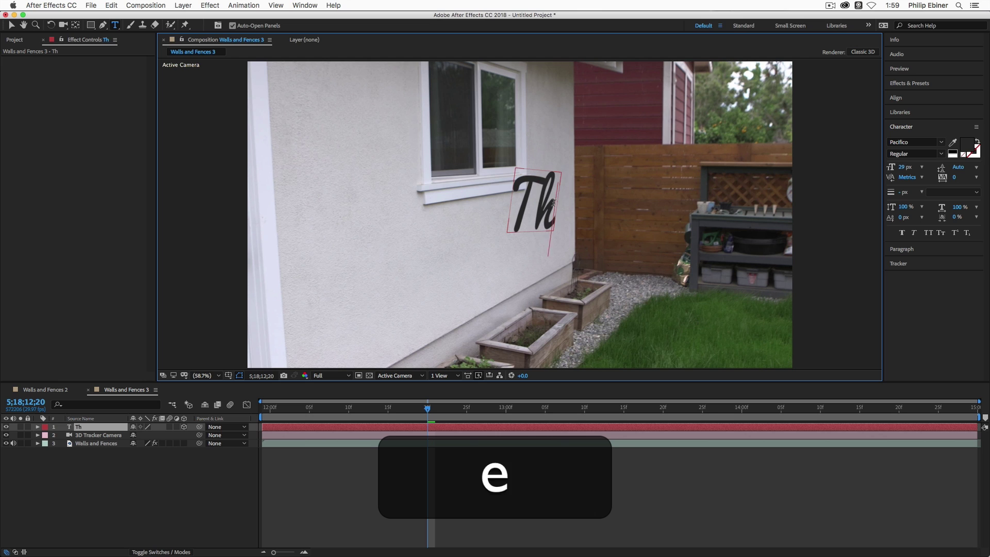
{"action": "type", "text": "e Office"}
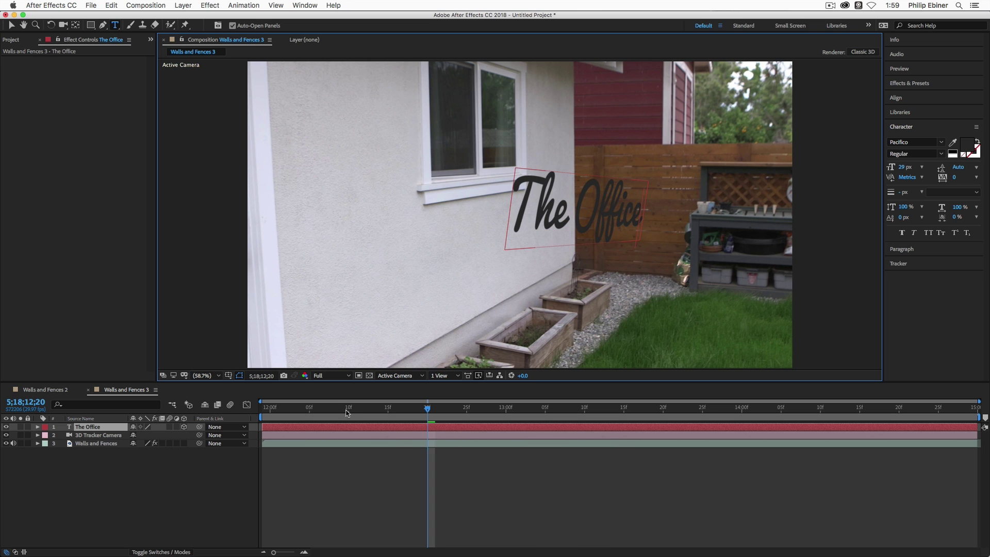
{"action": "left_click", "coordinate": [349, 407]}
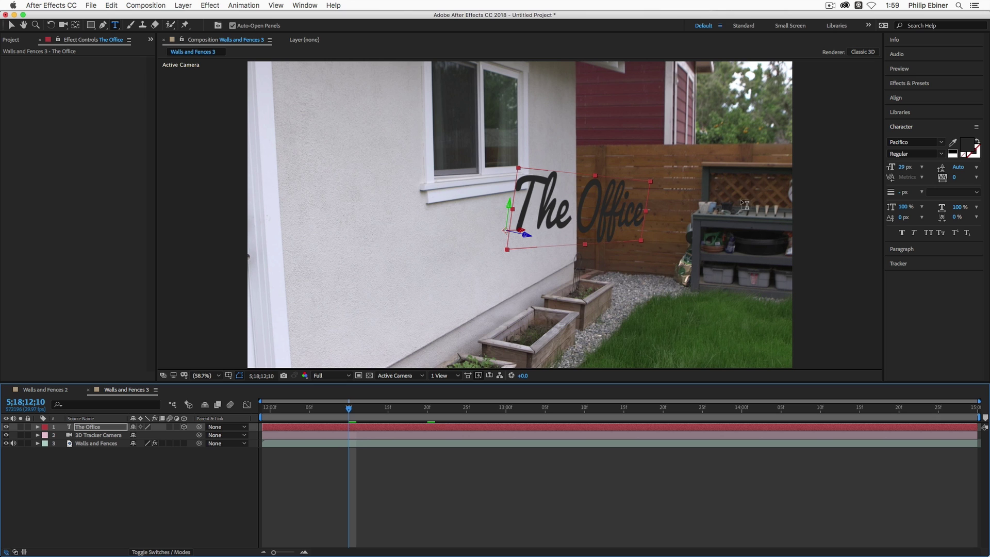
Scrub to check the text's tracking, then expand The Office layer's Transform properties
{"action": "left_click_drag", "start_coordinate": [348, 411], "coordinate": [211, 438]}
{"action": "left_click_drag", "start_coordinate": [270, 432], "coordinate": [434, 412]}
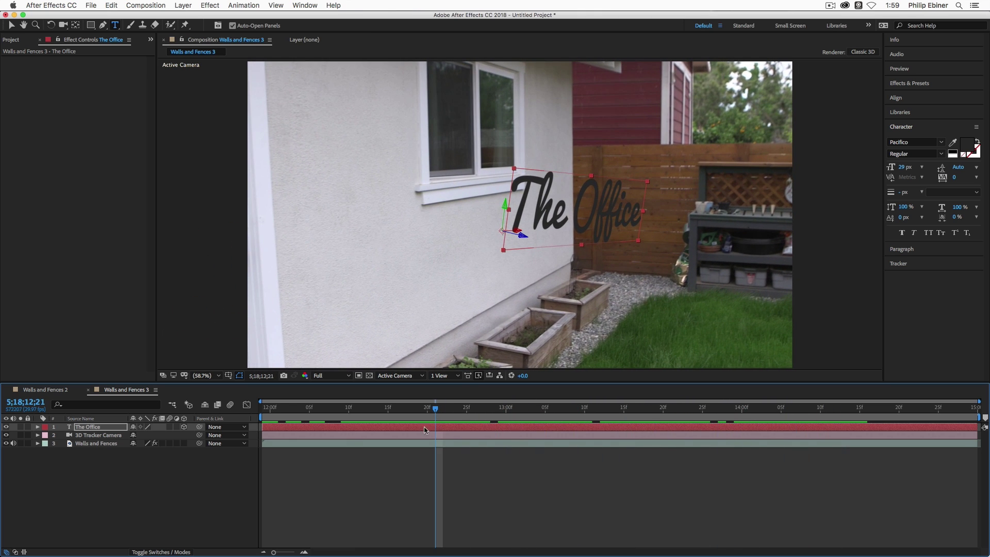
{"action": "left_click", "coordinate": [38, 427]}
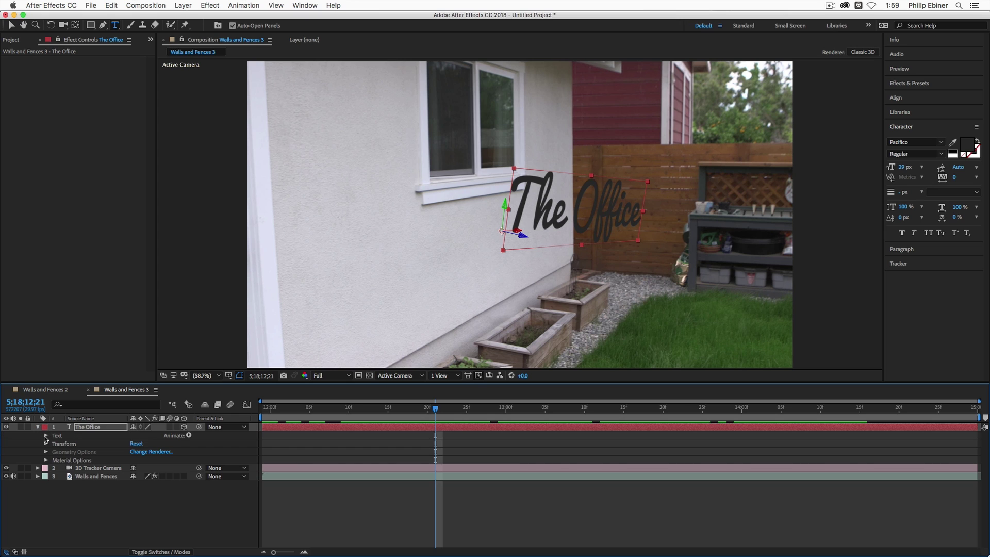
{"action": "left_click", "coordinate": [46, 443]}
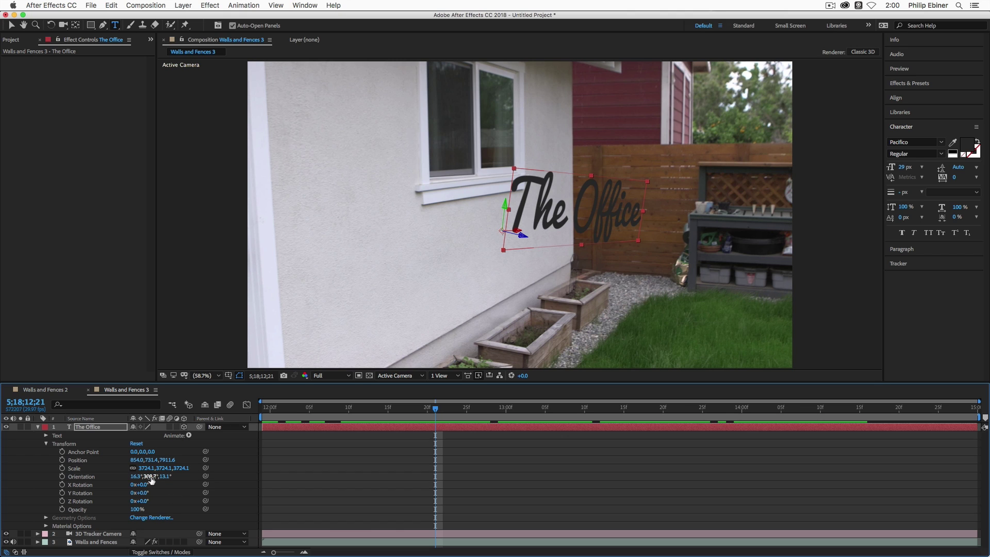
Turn The Office text to Y Orientation 291.7° along the house wall, undoing trial Z and Position tweaks
{"action": "left_click_drag", "start_coordinate": [151, 481], "coordinate": [141, 478]}
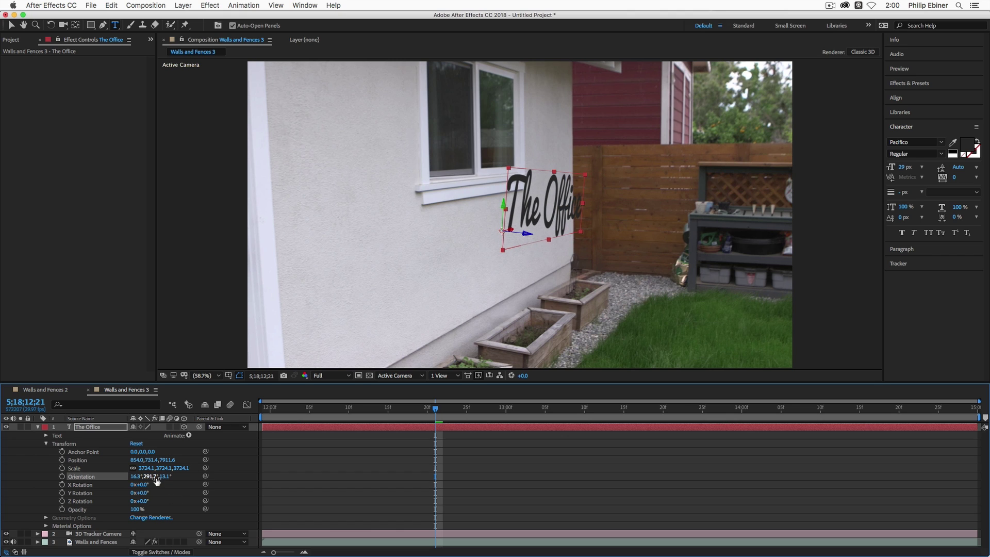
{"action": "left_click_drag", "start_coordinate": [169, 480], "coordinate": [144, 478]}
{"action": "key", "text": "super+z"}
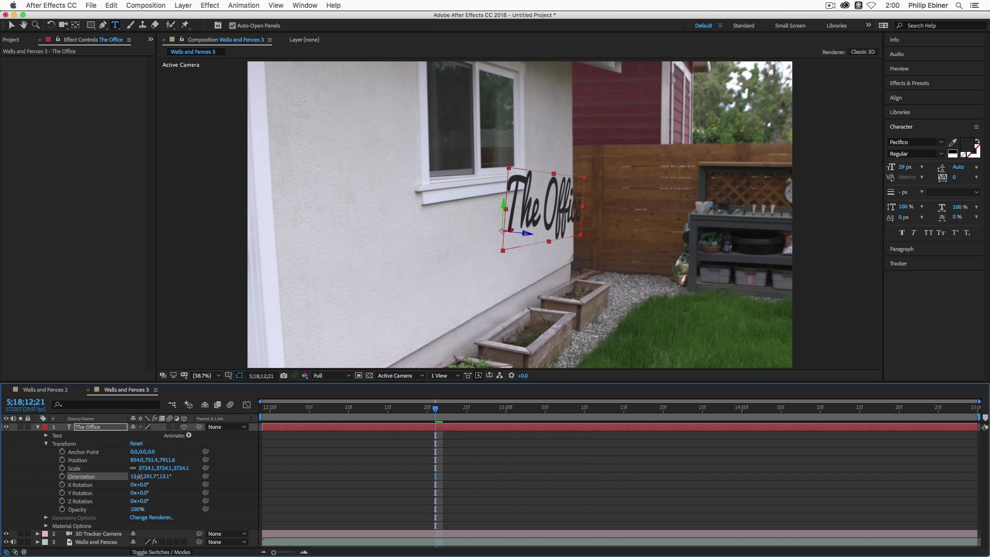
{"action": "key", "text": "super+z"}
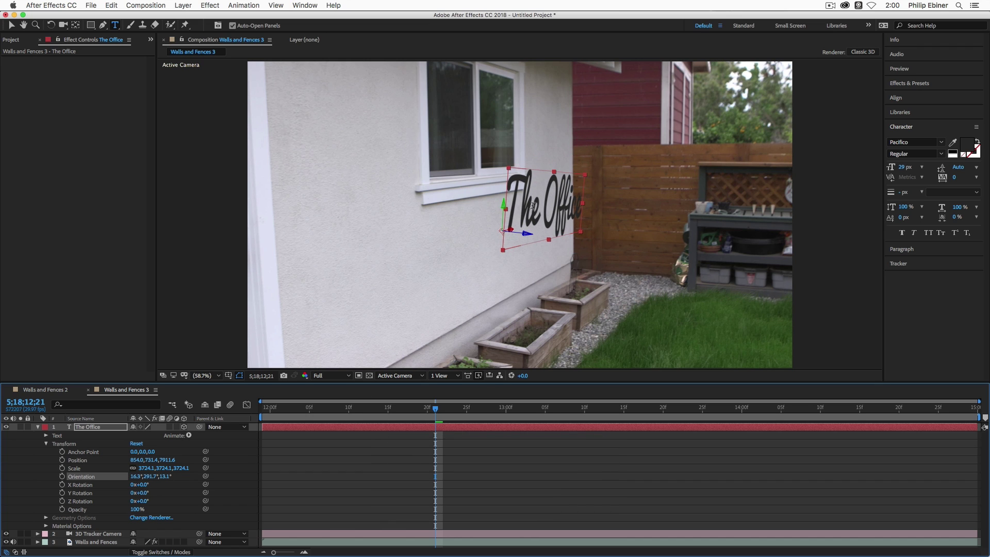
{"action": "mouse_move", "coordinate": [132, 462]}
{"action": "left_mouse_down"}
{"action": "mouse_move", "coordinate": [147, 463]}
{"action": "mouse_move", "coordinate": [124, 463]}
{"action": "left_mouse_up"}
{"action": "key", "text": "cmd+z"}
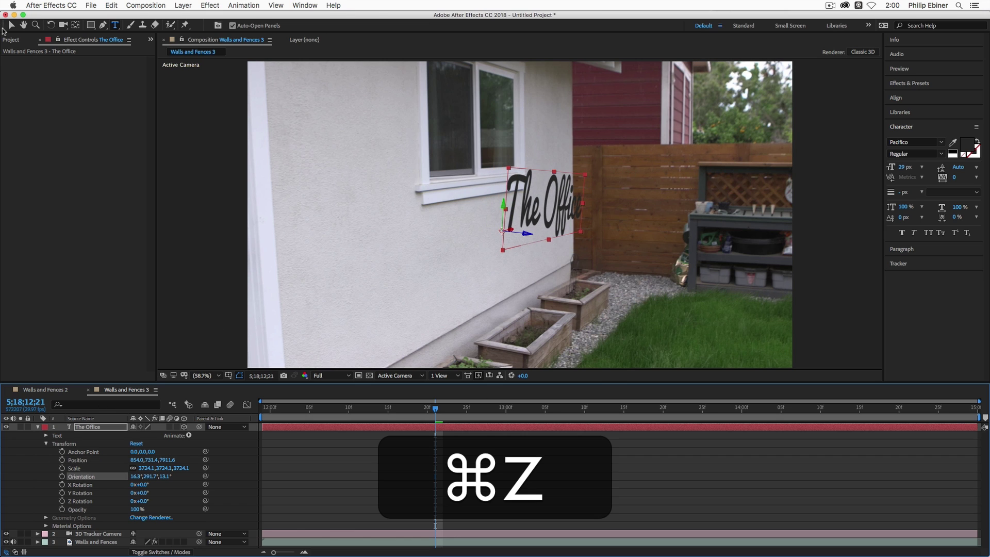
{"action": "left_click", "coordinate": [10, 24]}
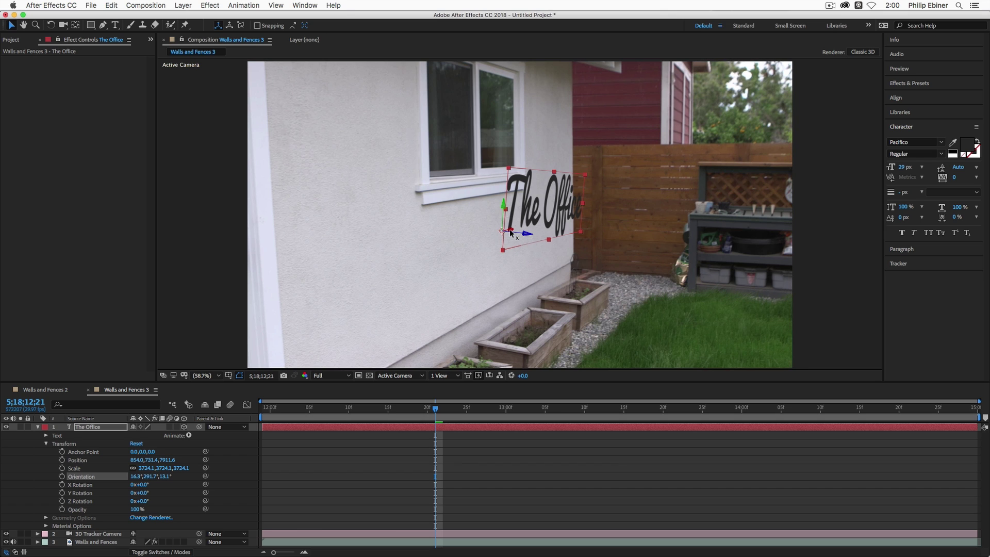
{"action": "left_click_drag", "start_coordinate": [510, 233], "coordinate": [479, 290]}
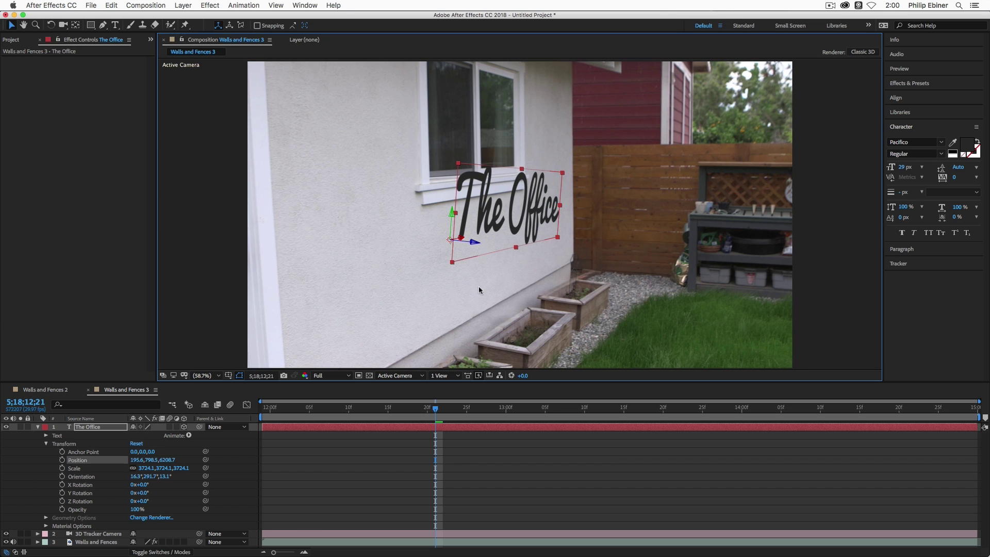
Drag The Office text closer to the camera and slide it along the wall below the window
{"action": "left_click_drag", "start_coordinate": [461, 240], "coordinate": [139, 319]}
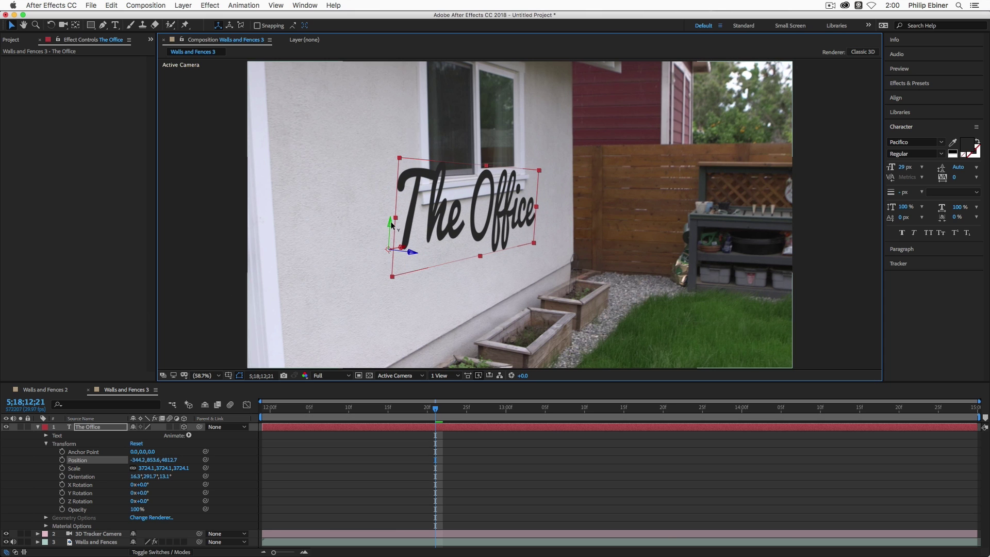
{"action": "mouse_move", "coordinate": [394, 235]}
{"action": "left_mouse_down"}
{"action": "mouse_move", "coordinate": [378, 344]}
{"action": "mouse_move", "coordinate": [389, 143]}
{"action": "mouse_move", "coordinate": [386, 260]}
{"action": "mouse_move", "coordinate": [386, 245]}
{"action": "left_mouse_up"}
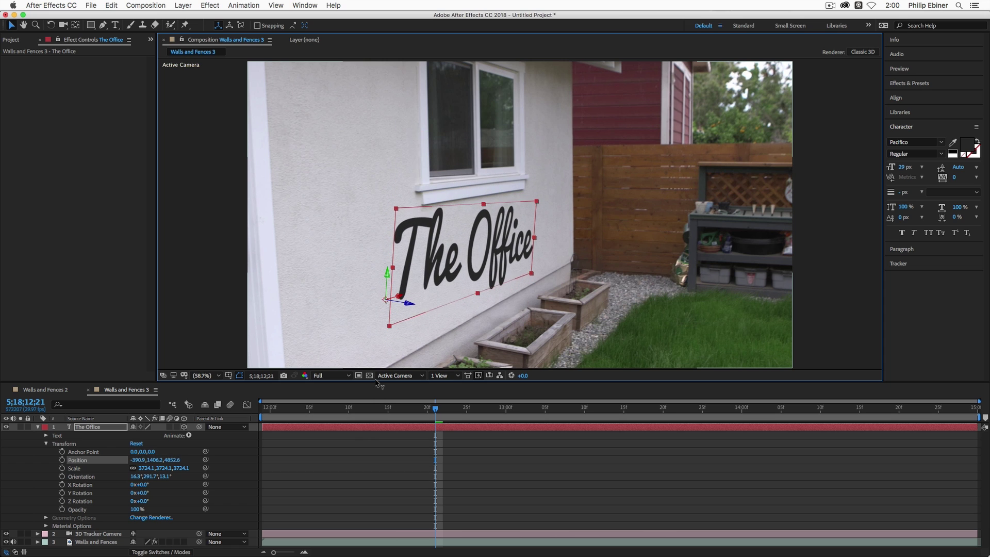
{"action": "left_click_drag", "start_coordinate": [395, 296], "coordinate": [461, 283]}
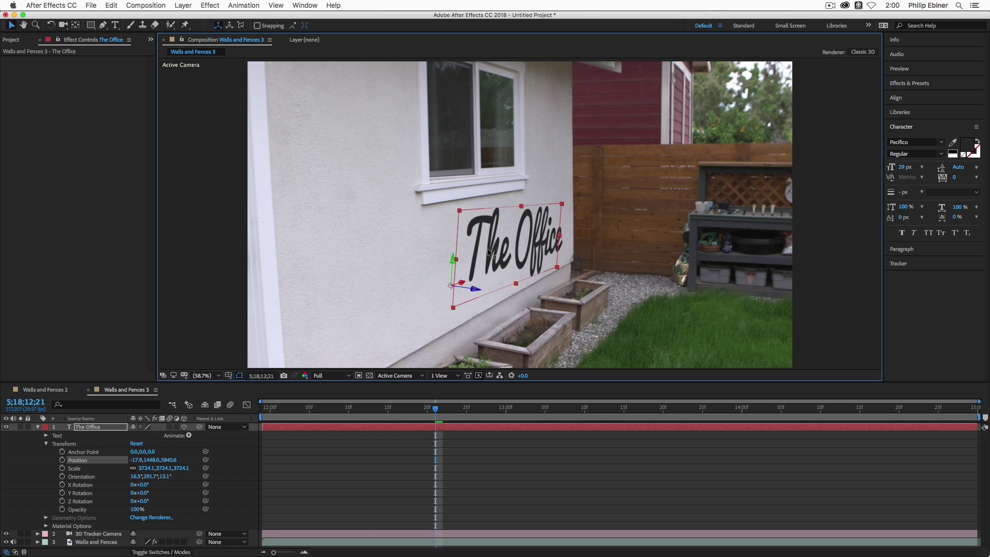
{"action": "left_click_drag", "start_coordinate": [489, 252], "coordinate": [255, 319]}
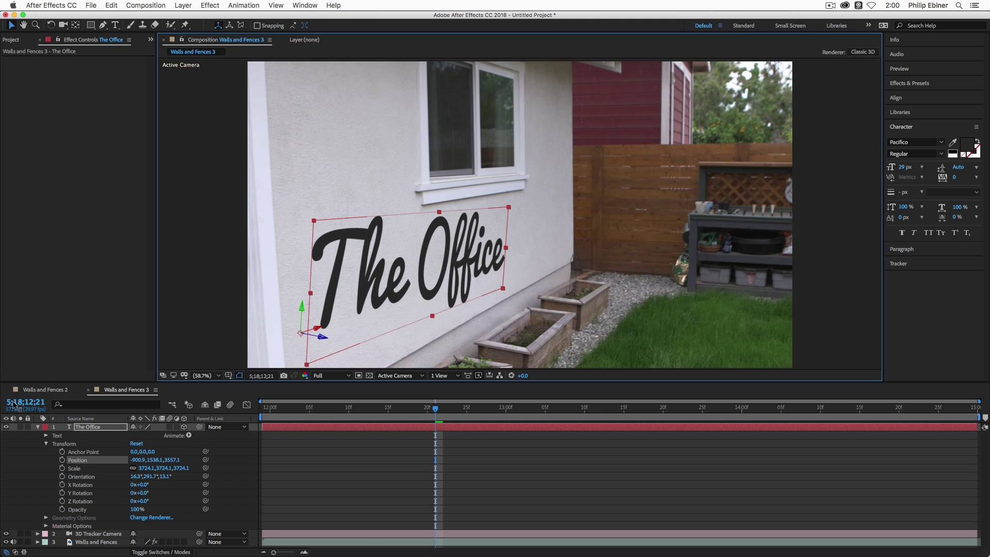
{"action": "left_click_drag", "start_coordinate": [315, 328], "coordinate": [85, 355]}
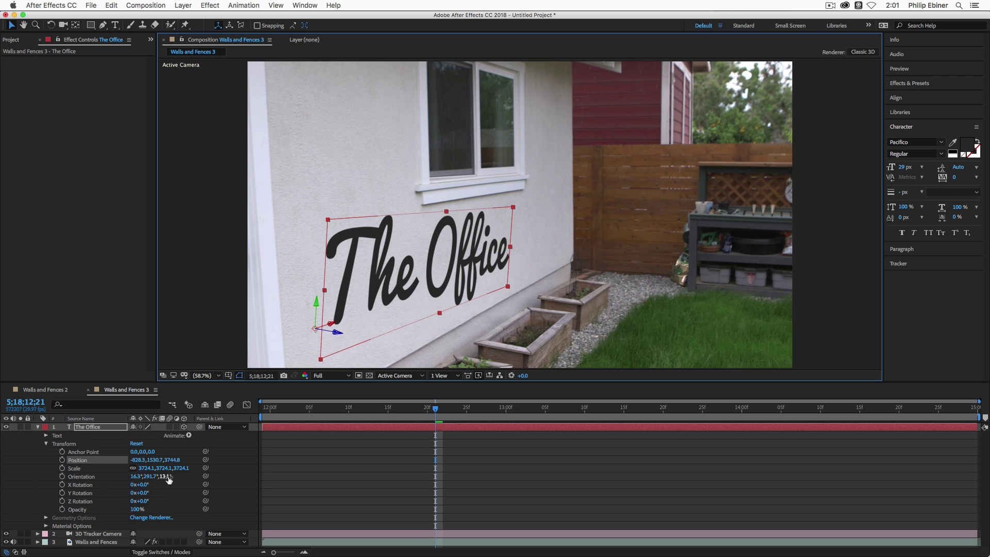
Tilt the text to Z Orientation 10.1°, lower it, and check placement on later frames
{"action": "left_click_drag", "start_coordinate": [165, 476], "coordinate": [162, 476]}
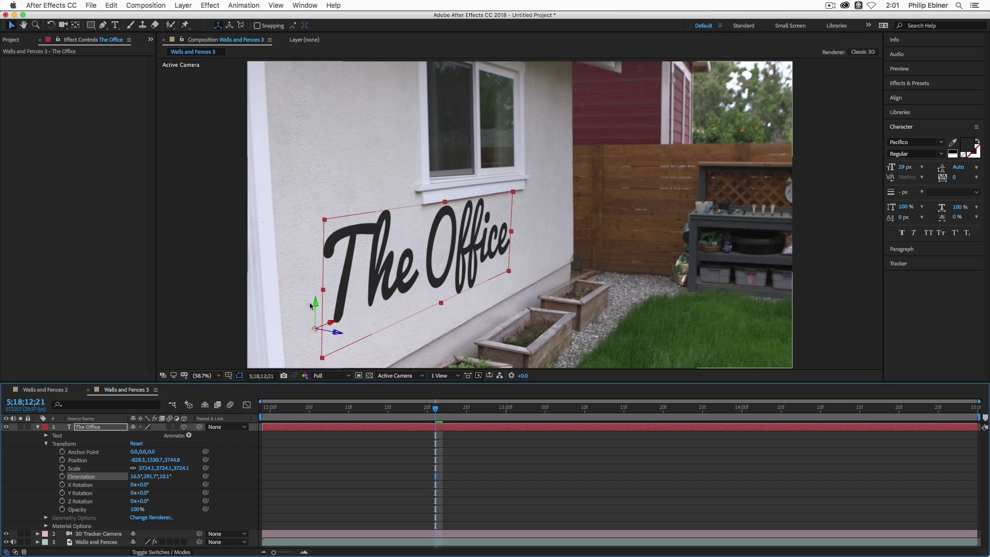
{"action": "left_click_drag", "start_coordinate": [314, 304], "coordinate": [319, 356]}
{"action": "left_click", "coordinate": [383, 435]}
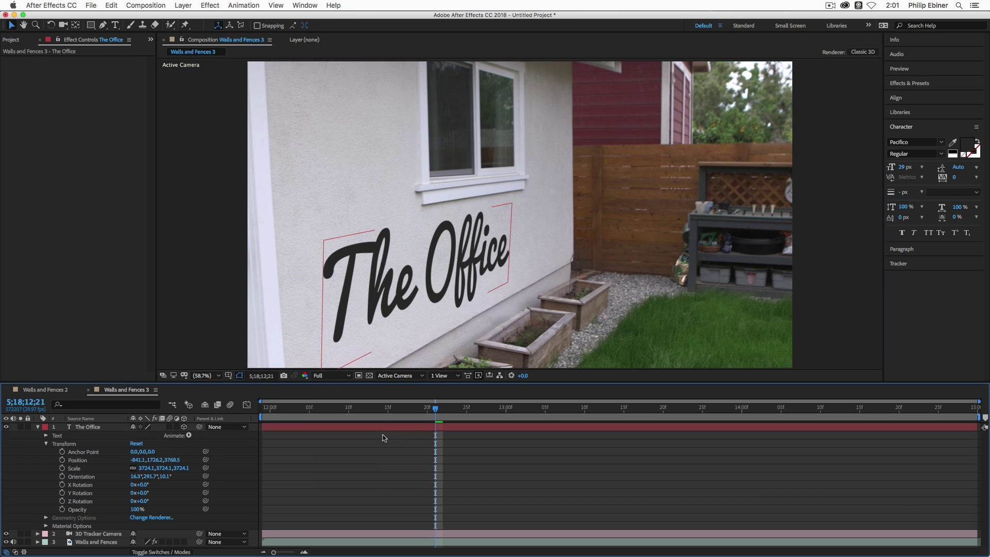
{"action": "left_click_drag", "start_coordinate": [291, 409], "coordinate": [474, 407]}
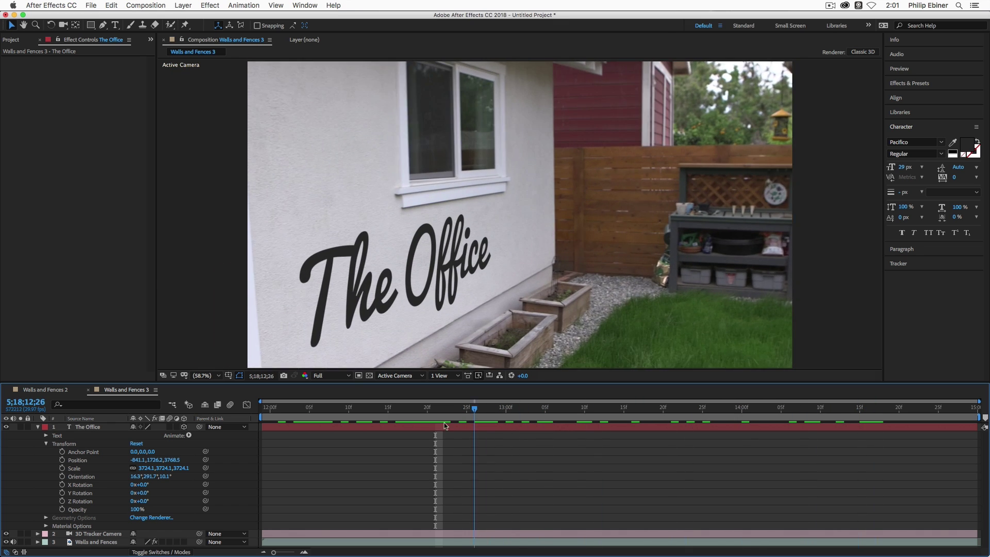
Preview the tracked text, collapse The Office layer, and enable Draft 3D for faster playback
{"action": "key", "text": "space"}
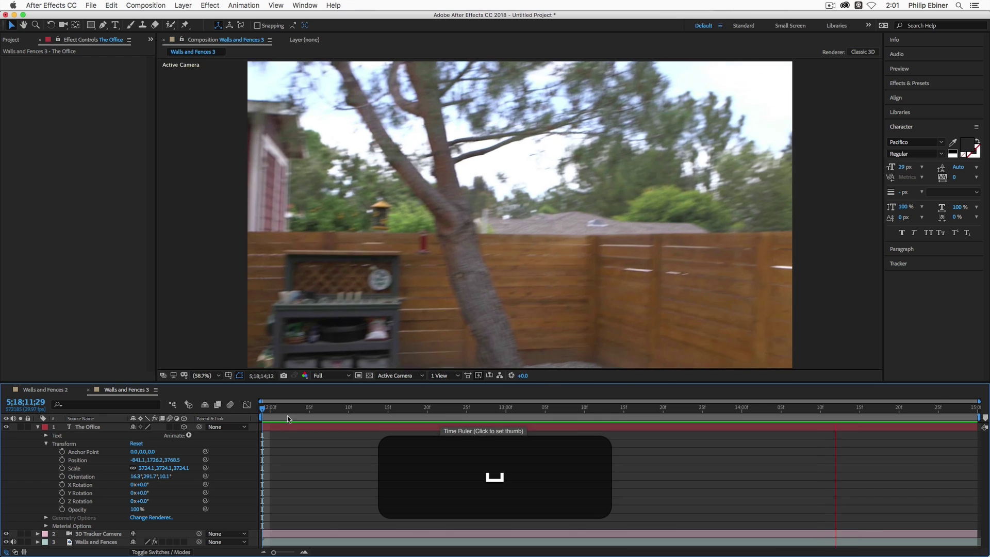
{"action": "key", "text": "space"}
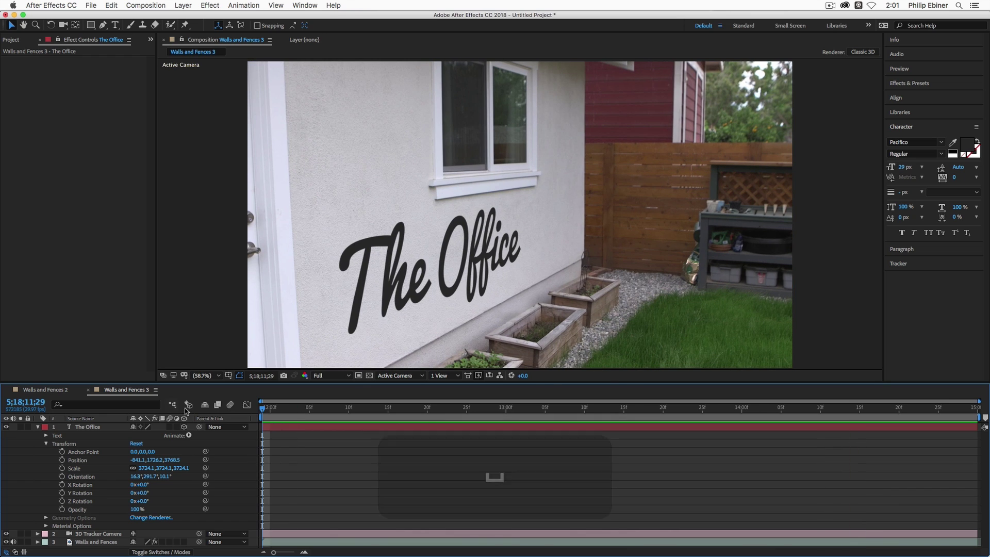
{"action": "left_click", "coordinate": [39, 427]}
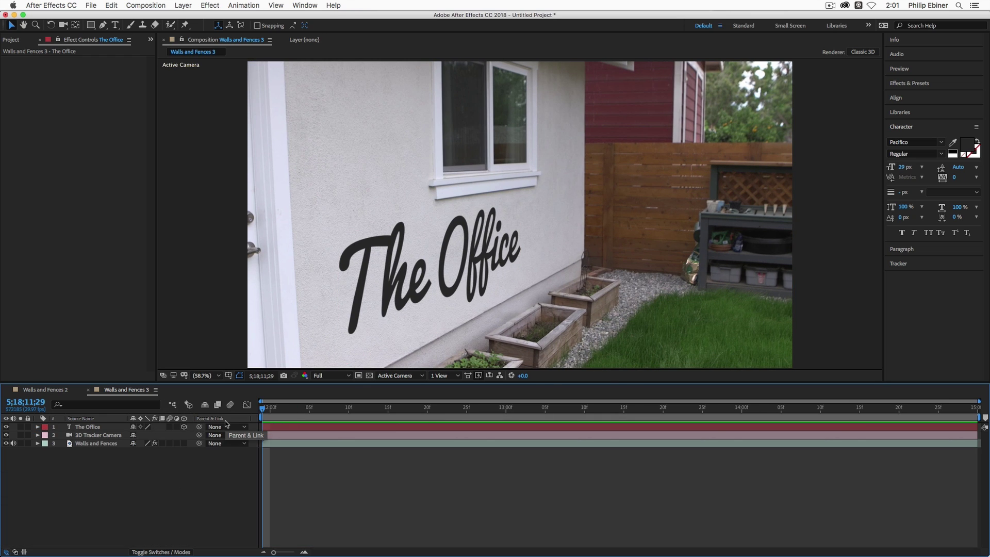
{"action": "left_click", "coordinate": [204, 424]}
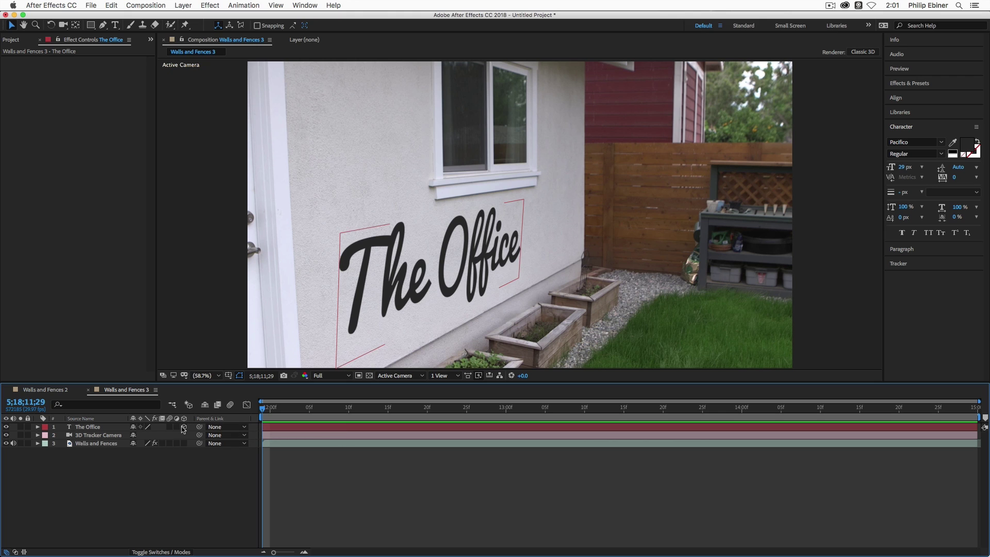
{"action": "left_click", "coordinate": [169, 436]}
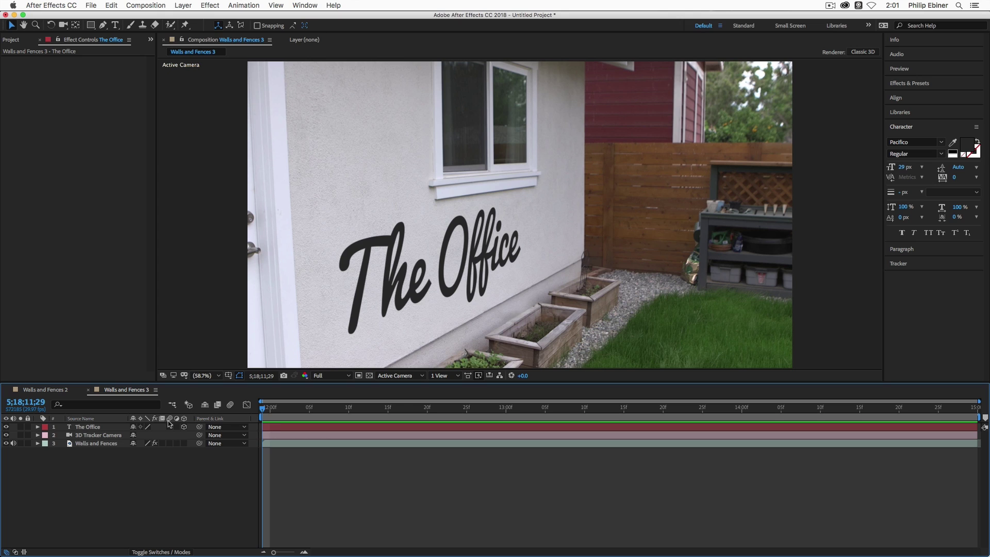
{"action": "left_click", "coordinate": [172, 429]}
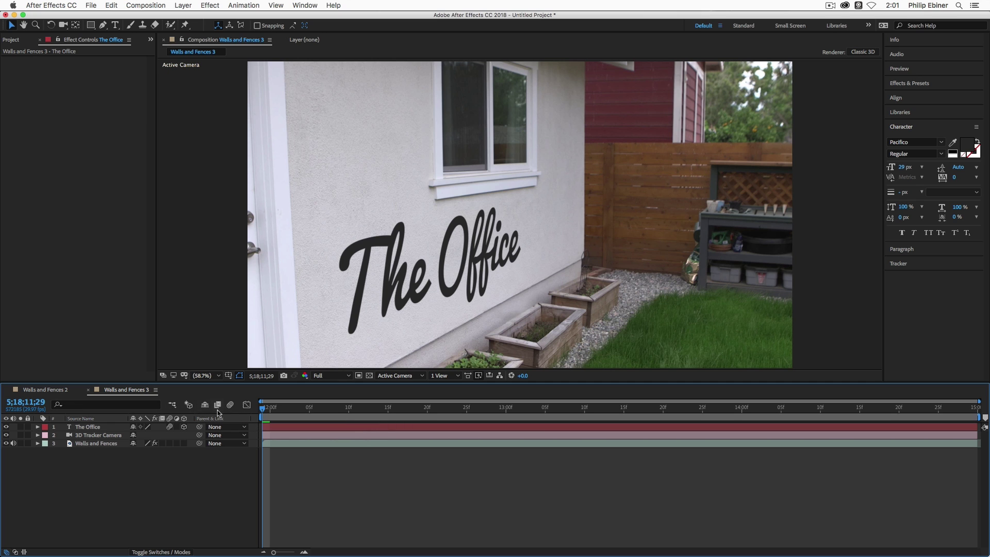
{"action": "left_click", "coordinate": [231, 406]}
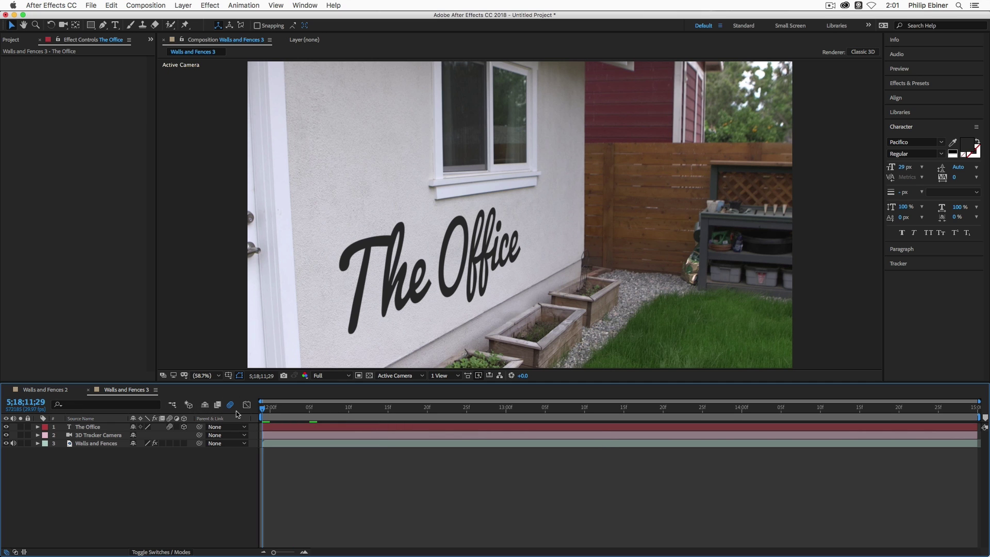
{"action": "key", "text": "space"}
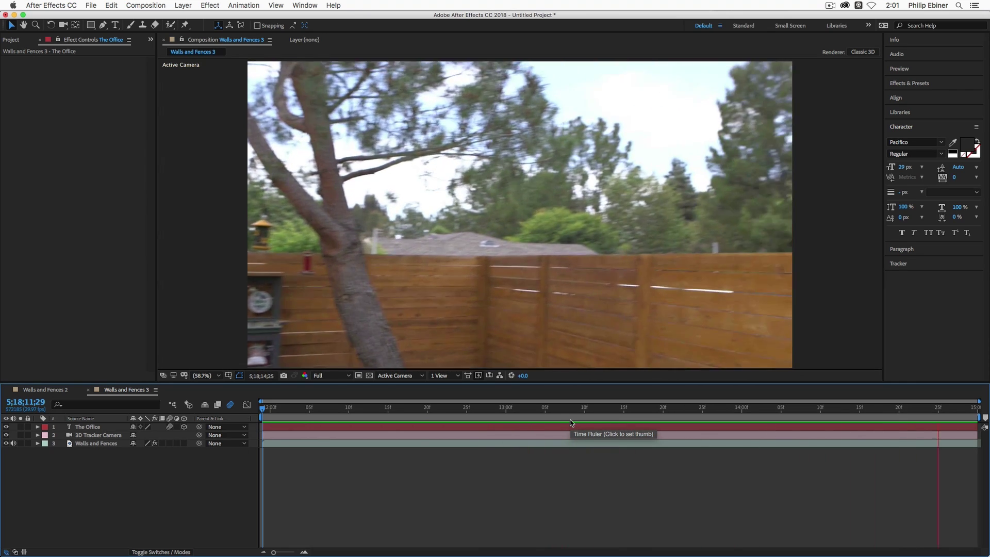
{"action": "key", "text": "space"}
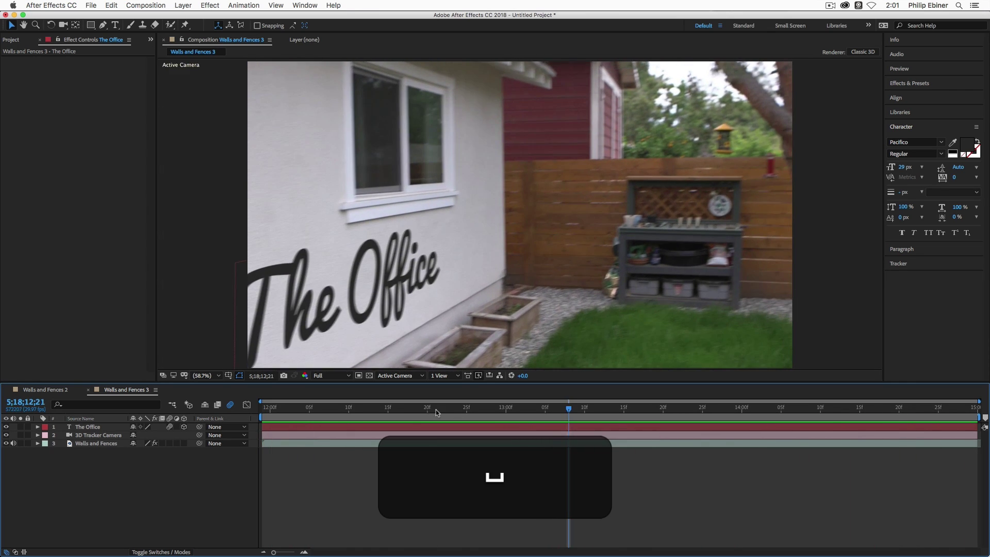
{"action": "left_click_drag", "start_coordinate": [436, 413], "coordinate": [639, 413]}
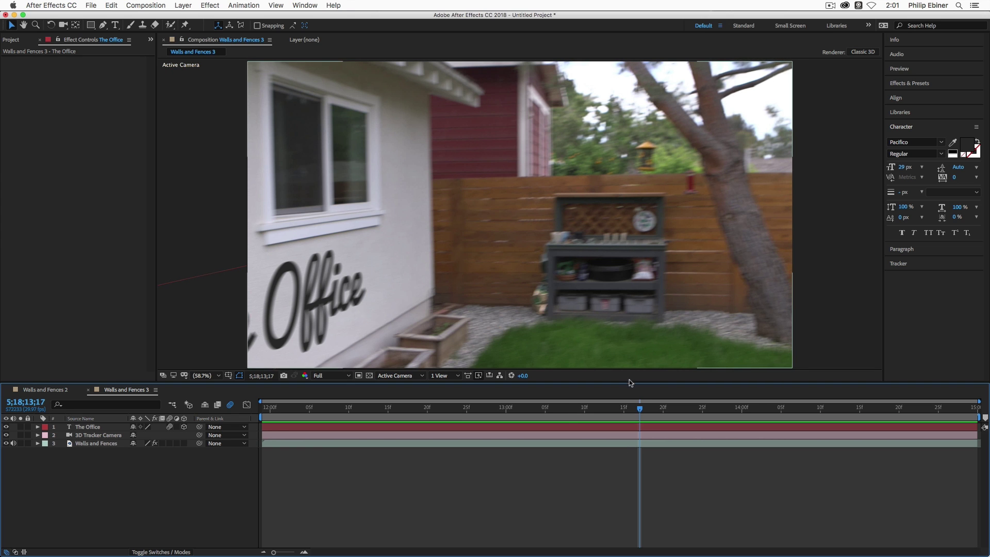
{"action": "left_click_drag", "start_coordinate": [630, 408], "coordinate": [443, 410]}
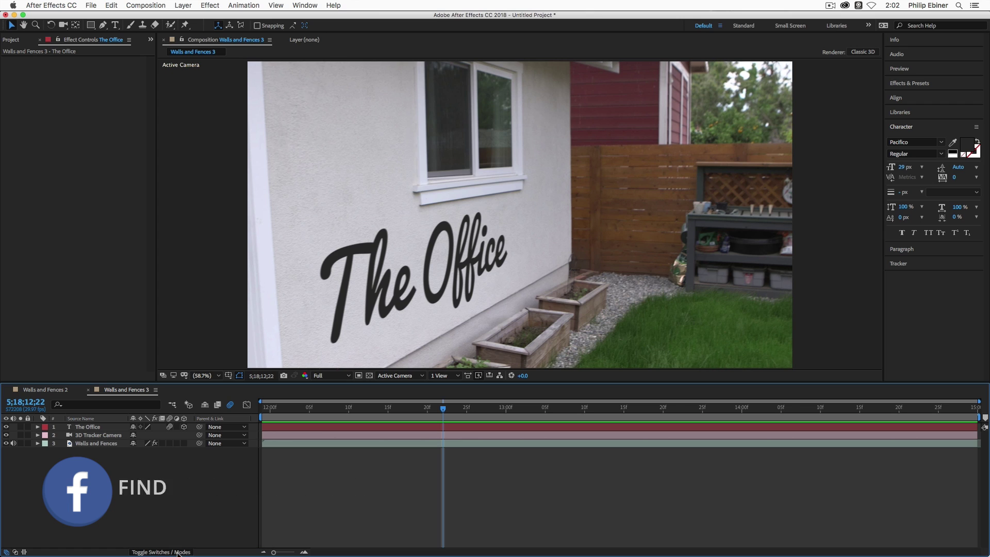
Show the blend mode columns and set The Office text to Linear Burn
{"action": "left_click", "coordinate": [178, 552]}
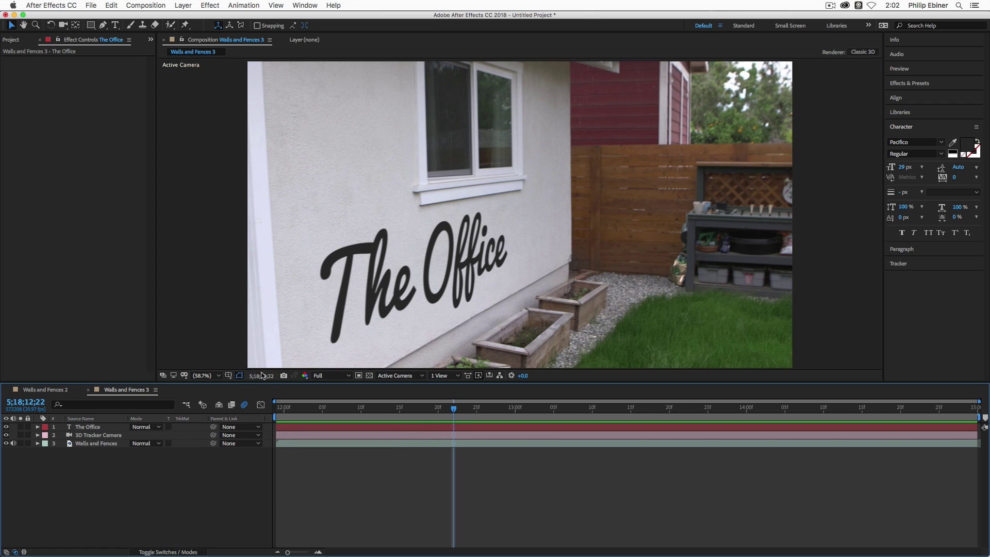
{"action": "key", "text": "F2"}
{"action": "left_click", "coordinate": [146, 426]}
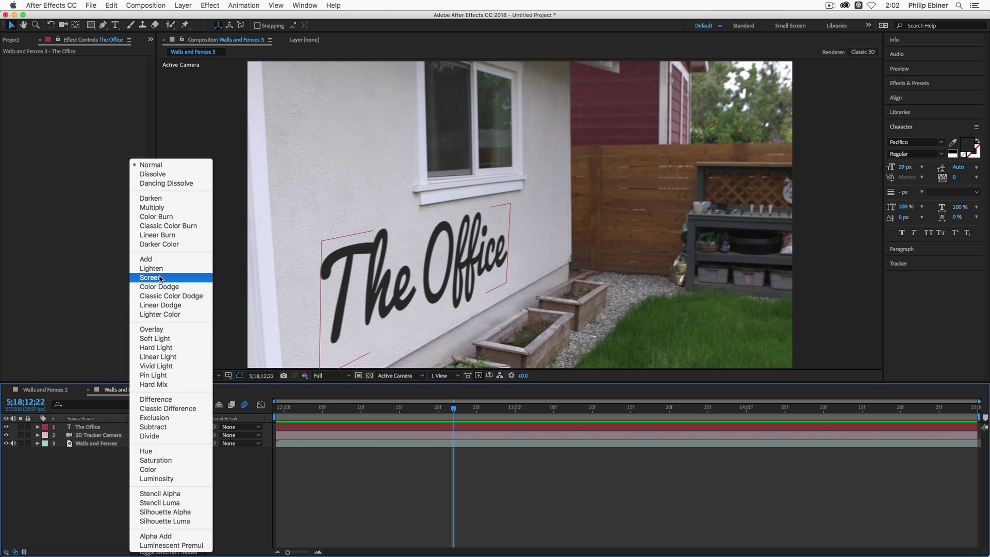
{"action": "left_click", "coordinate": [159, 235]}
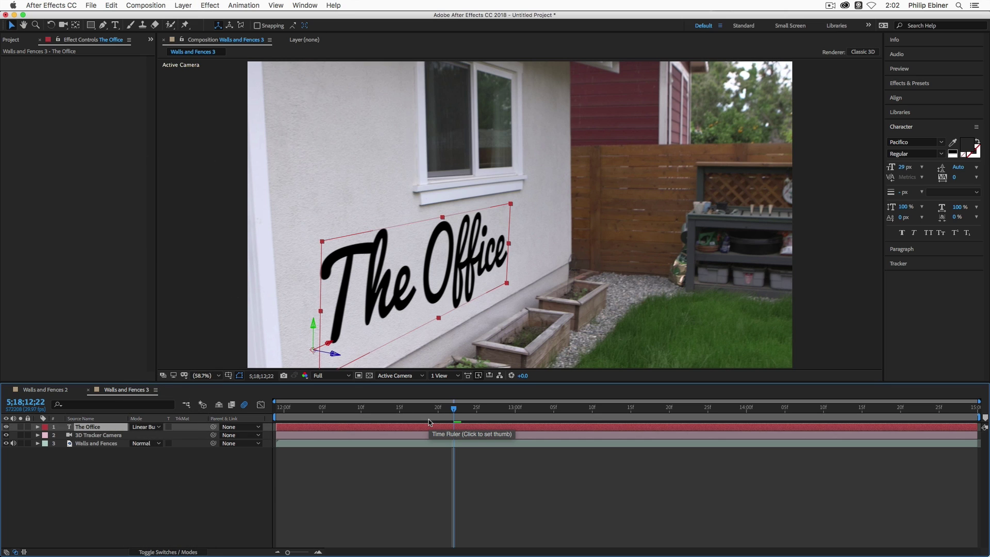
Cycle The Office layer's blend modes with Shift+= and Shift+- until it lands on Vivid Light
{"action": "key", "text": "ctrl+shift"}
{"action": "key", "text": "shift+equal"}
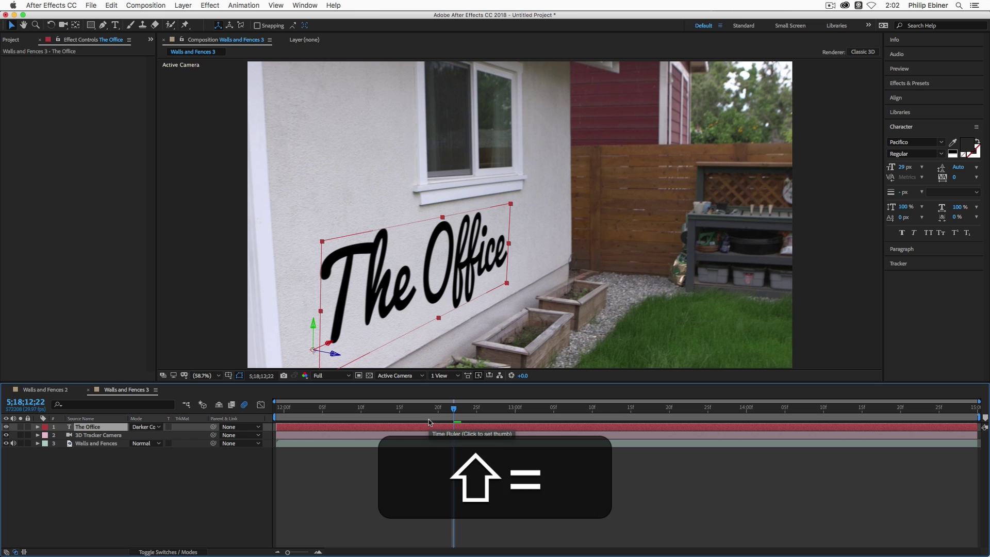
{"action": "key", "text": "shift+equal"}
{"action": "key", "text": "shift+minus"}
{"action": "key", "text": "shift+equal"}
{"action": "key", "text": "shift+equal"}
{"action": "key", "text": "shift+equal"}
{"action": "key", "text": "shift+equal"}
{"action": "key", "text": "shift+equal"}
{"action": "key", "text": "shift+equal"}
{"action": "key", "text": "shift+equal"}
{"action": "key", "text": "shift+equal"}
{"action": "key", "text": "shift+equal"}
{"action": "key", "text": "shift+equal"}
{"action": "key", "text": "shift+equal"}
{"action": "key", "text": "shift+equal"}
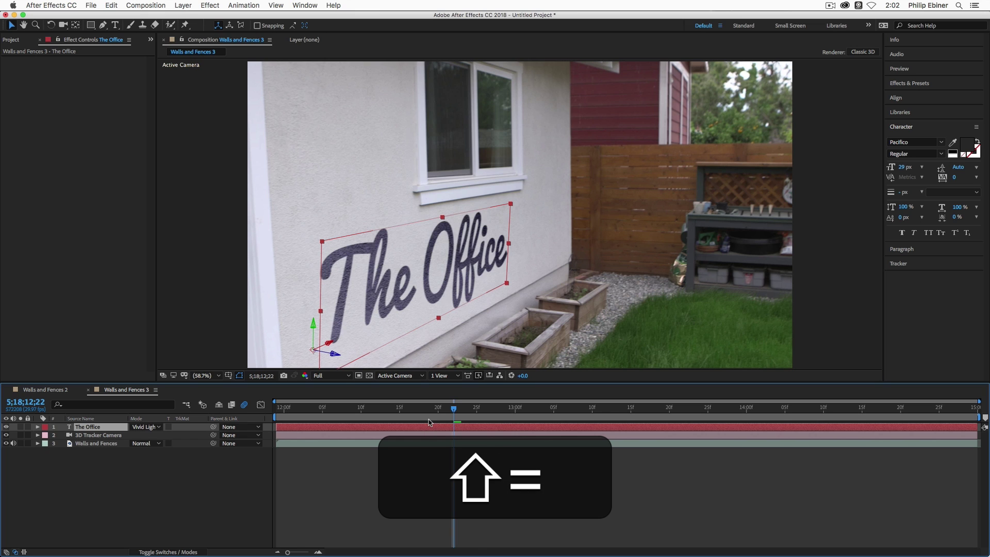
{"action": "key", "text": "shift+equal"}
{"action": "key", "text": "shift+minus"}
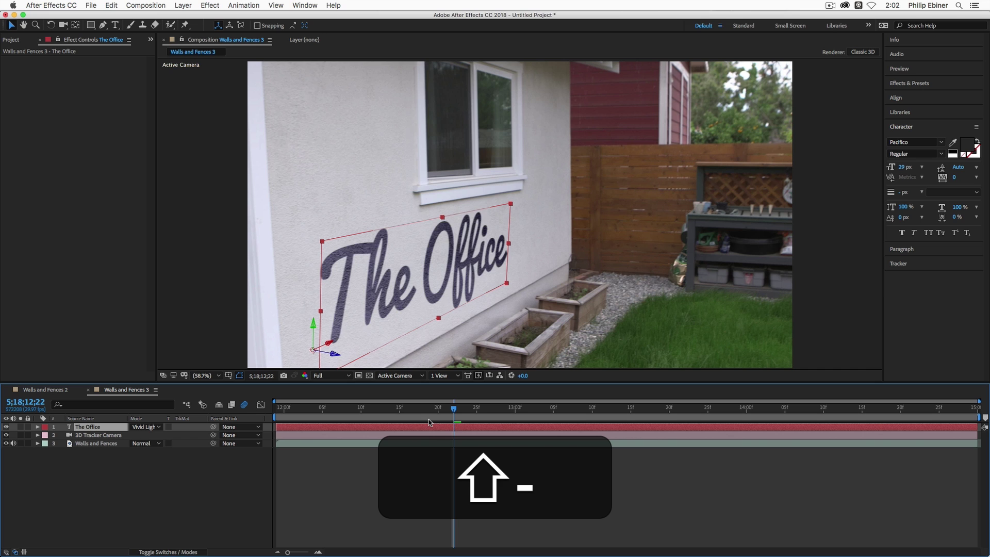
{"action": "key", "text": "shift+equal"}
{"action": "key", "text": "shift+minus"}
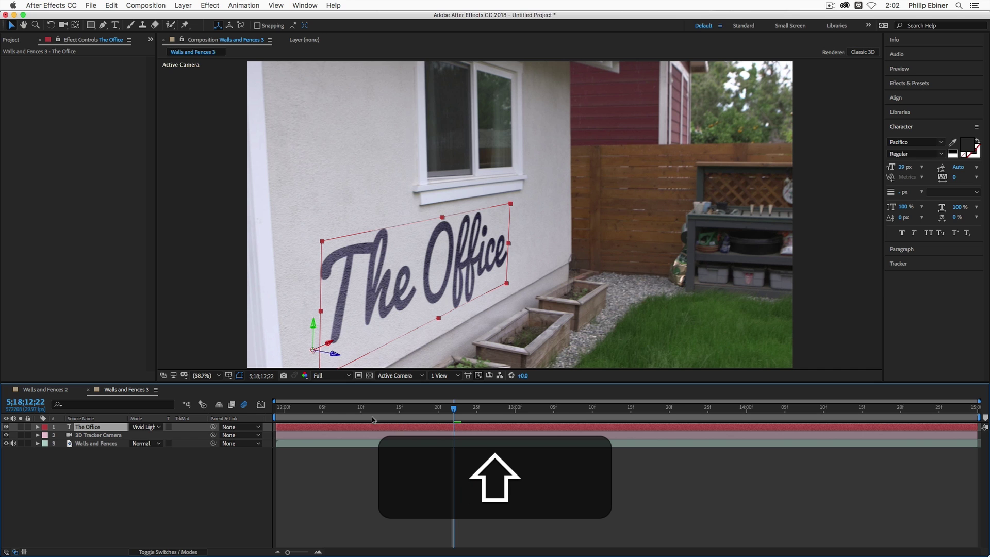
{"action": "left_click_drag", "start_coordinate": [454, 409], "coordinate": [276, 409]}
{"action": "key", "text": "space"}
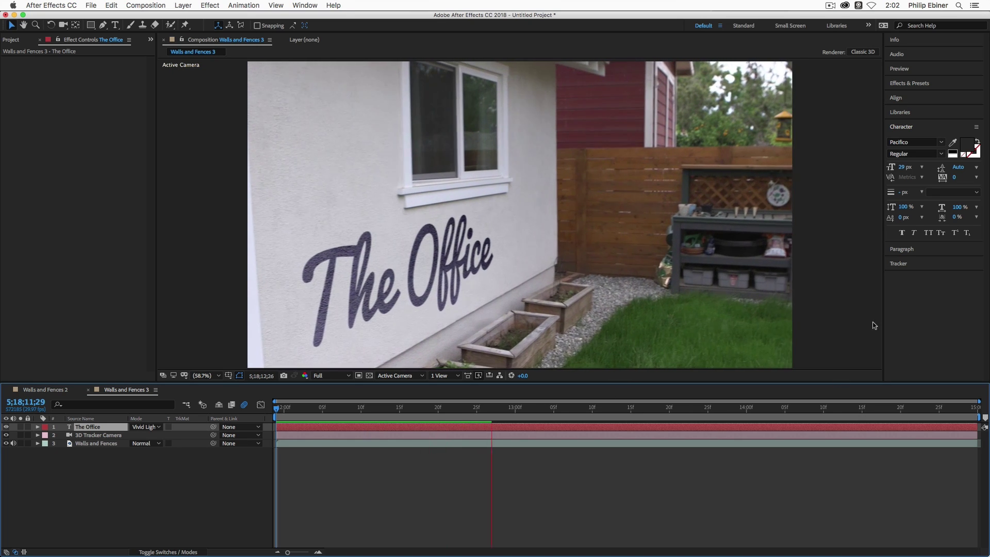
{"action": "key", "text": "space"}
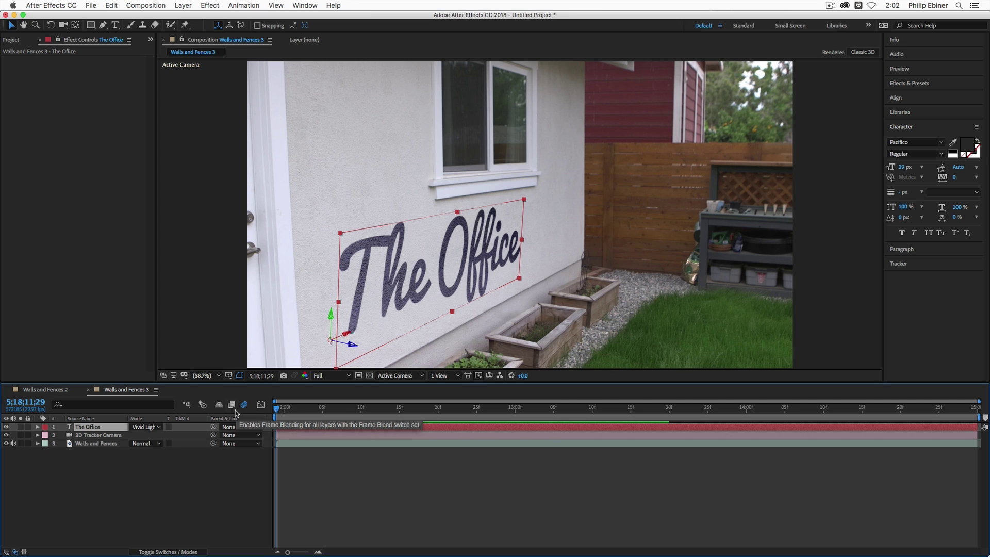
Select the Walls and Fences layer, show the 3D Camera Tracker track points, and move a few frames in
{"action": "left_click", "coordinate": [361, 444]}
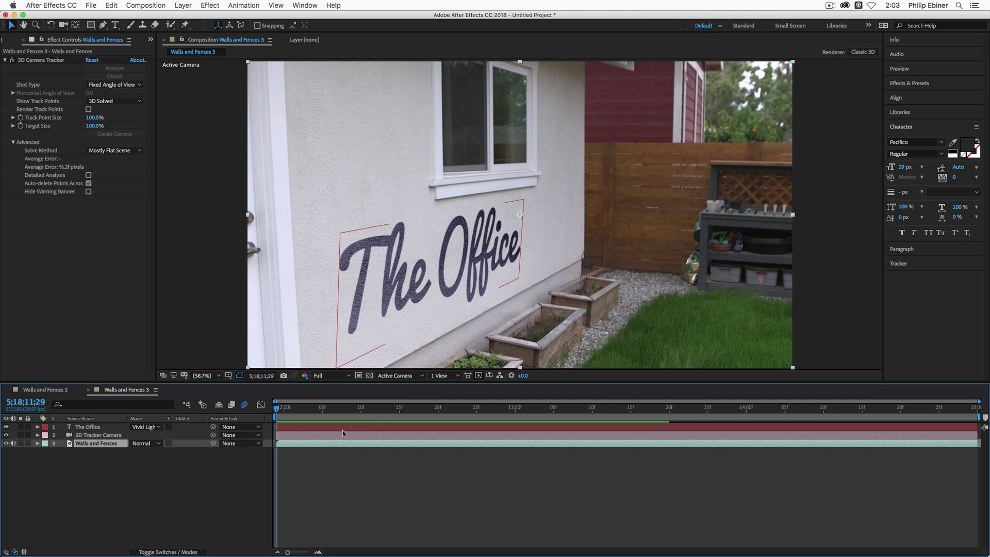
{"action": "left_click", "coordinate": [42, 60]}
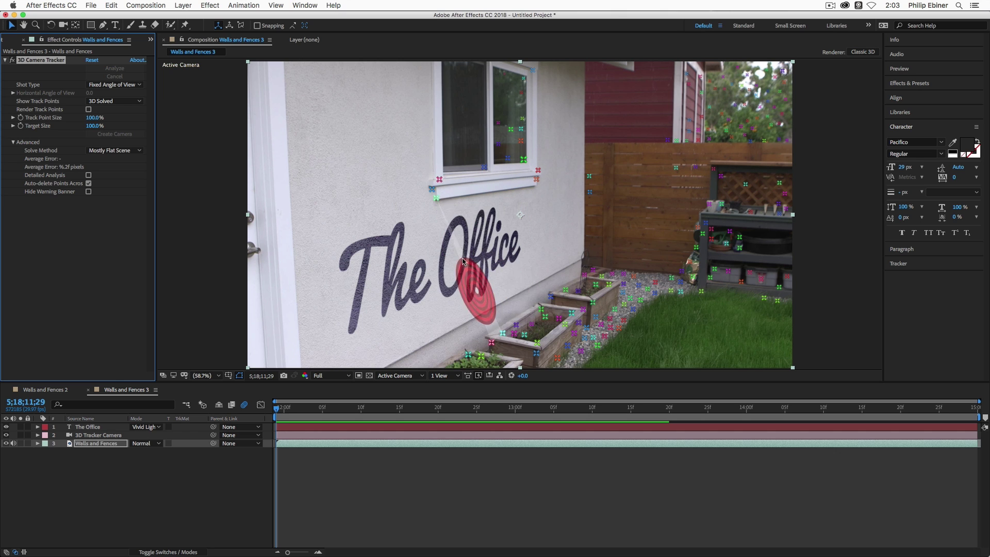
{"action": "left_click", "coordinate": [328, 407]}
{"action": "left_click_drag", "start_coordinate": [328, 407], "coordinate": [384, 407]}
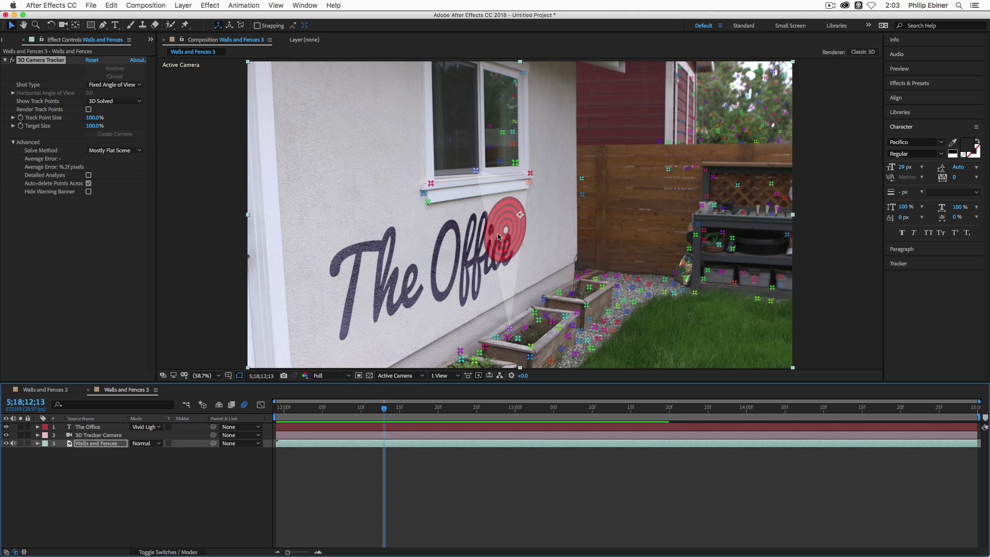
Create Track Solid 1 from three wall track points just right of The Office text
{"action": "left_click", "coordinate": [497, 233]}
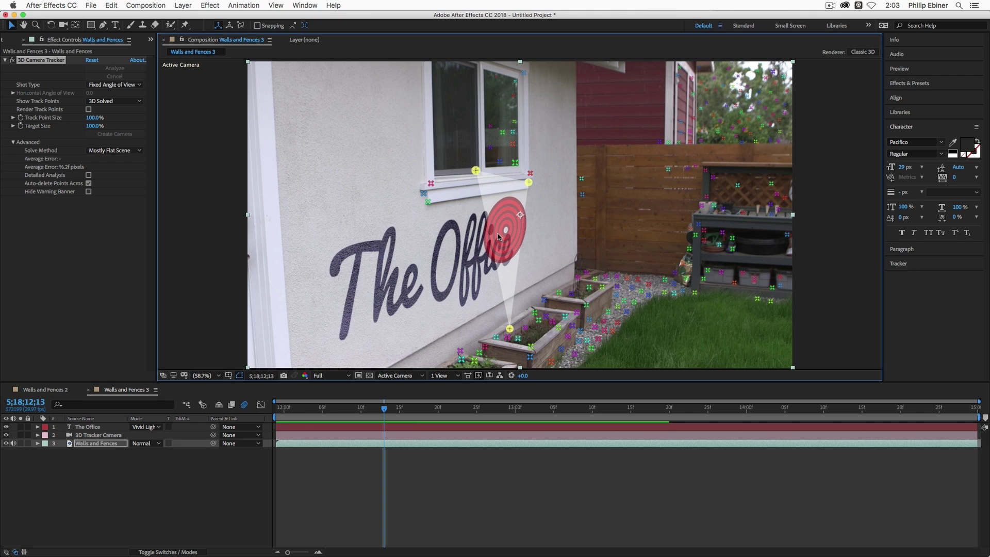
{"action": "right_click", "coordinate": [497, 233]}
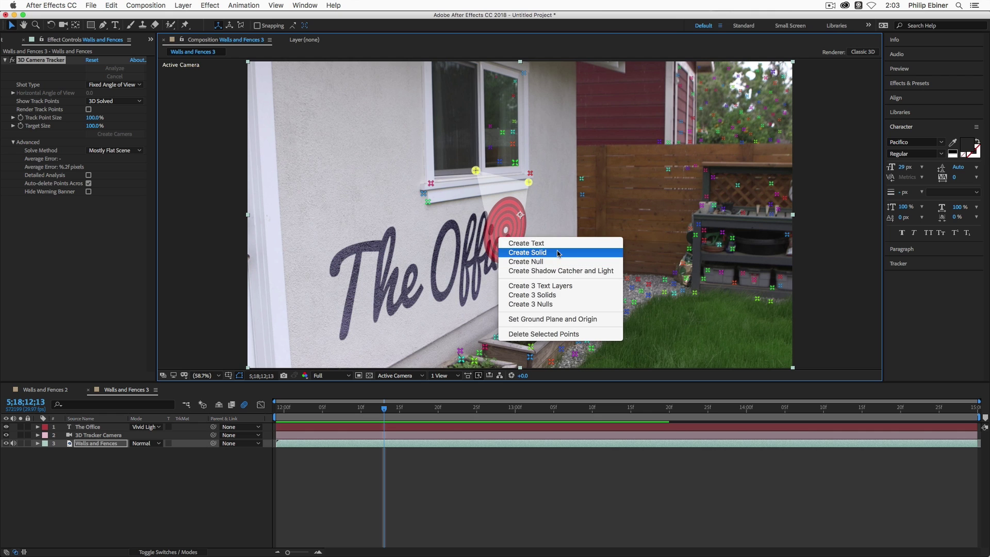
{"action": "left_click", "coordinate": [541, 252]}
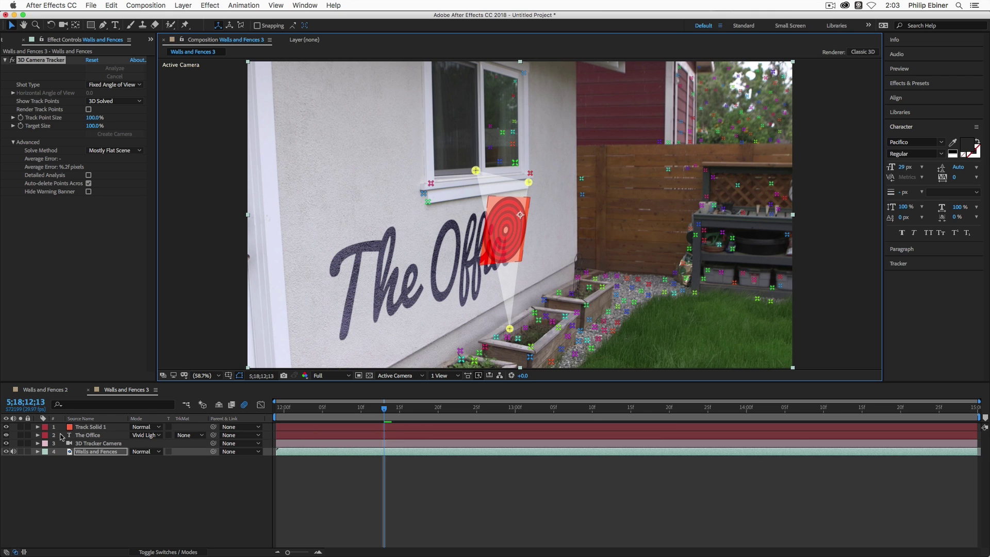
{"action": "left_click", "coordinate": [94, 427]}
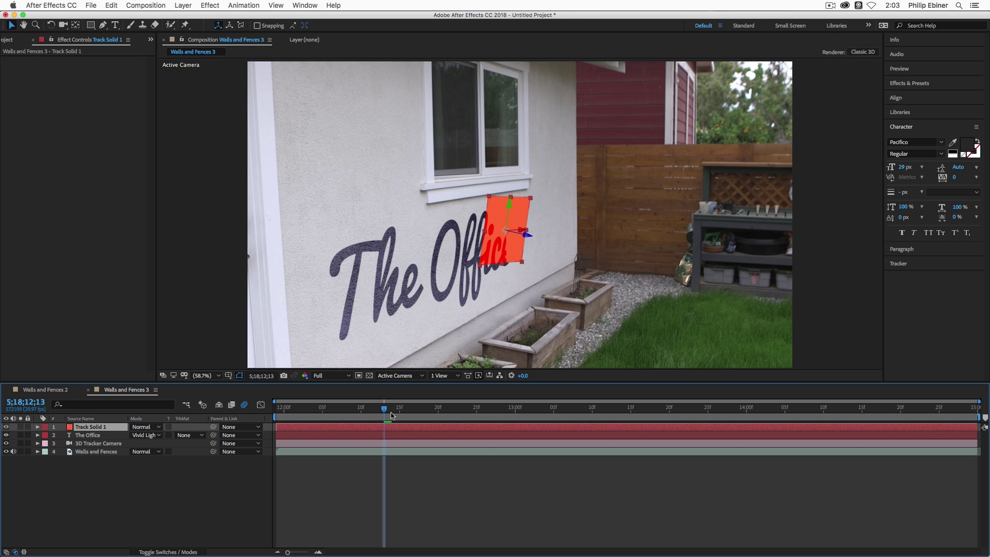
{"action": "left_click_drag", "start_coordinate": [389, 413], "coordinate": [367, 415]}
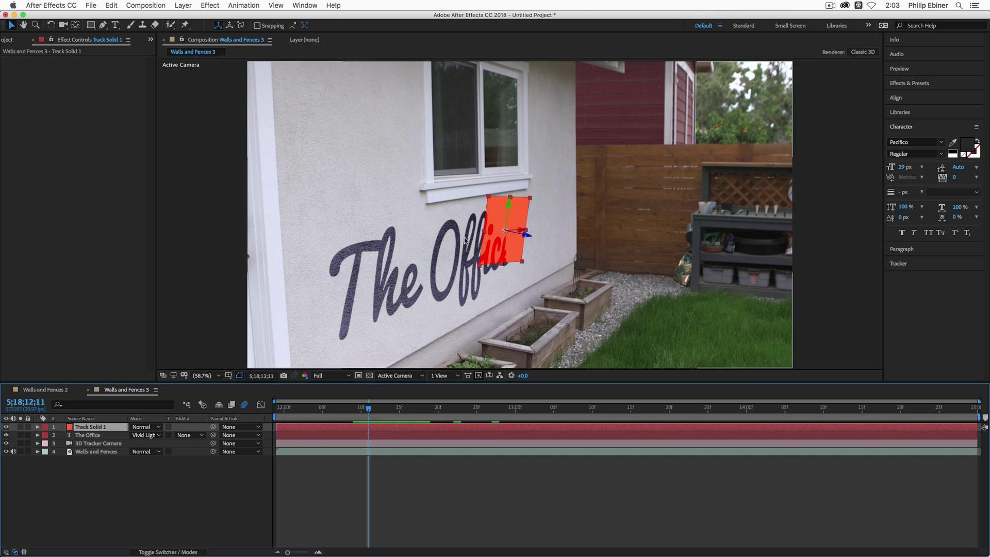
Pre-compose Track Solid 1 into Track Solid 1 Comp 3 with the default name and open it
{"action": "right_click", "coordinate": [338, 430]}
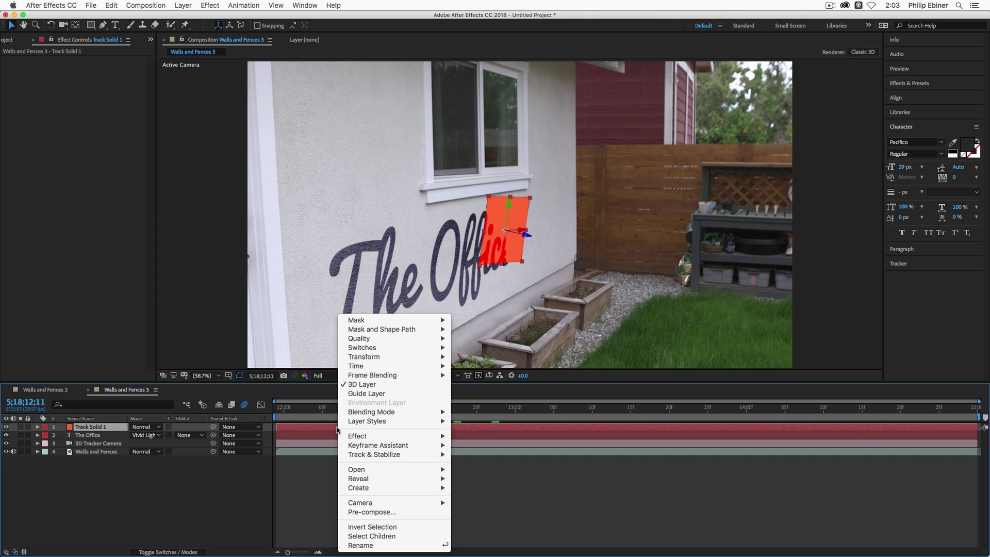
{"action": "left_click", "coordinate": [295, 420]}
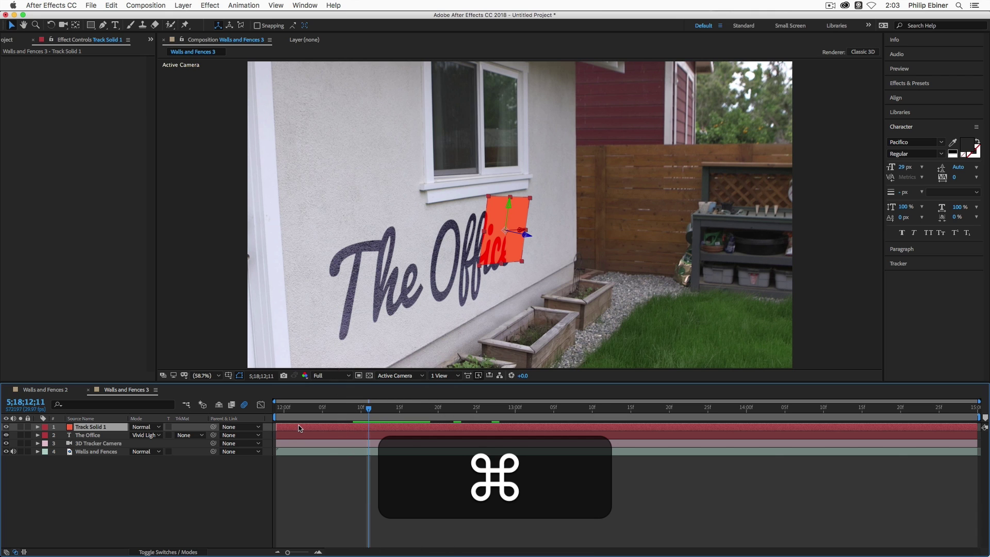
{"action": "key", "text": "shift+super+c"}
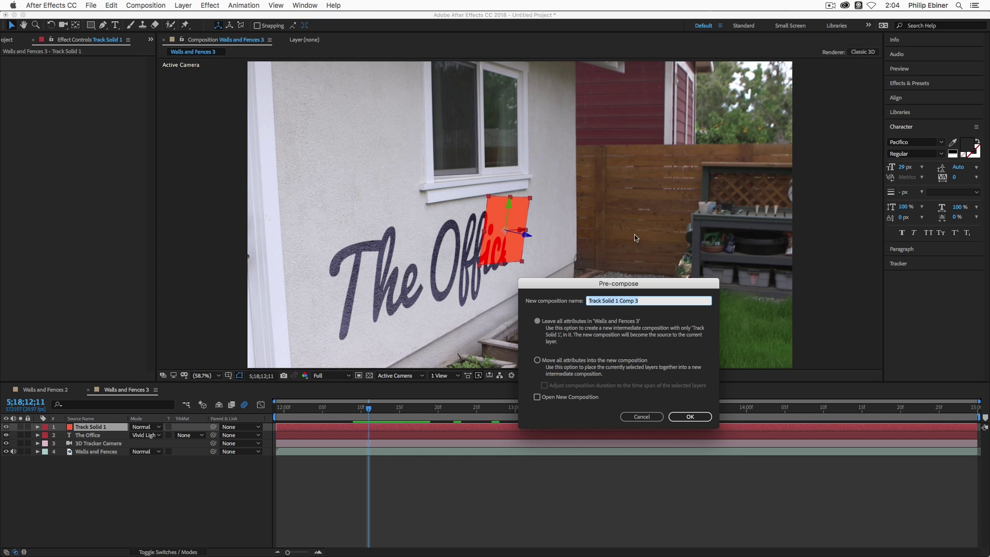
{"action": "left_click", "coordinate": [690, 417]}
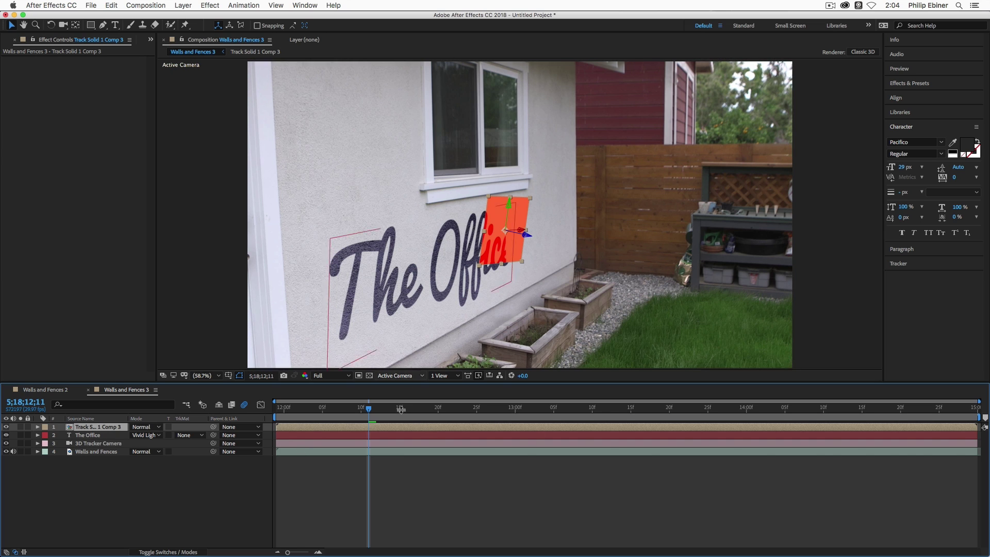
{"action": "double_click", "coordinate": [302, 428]}
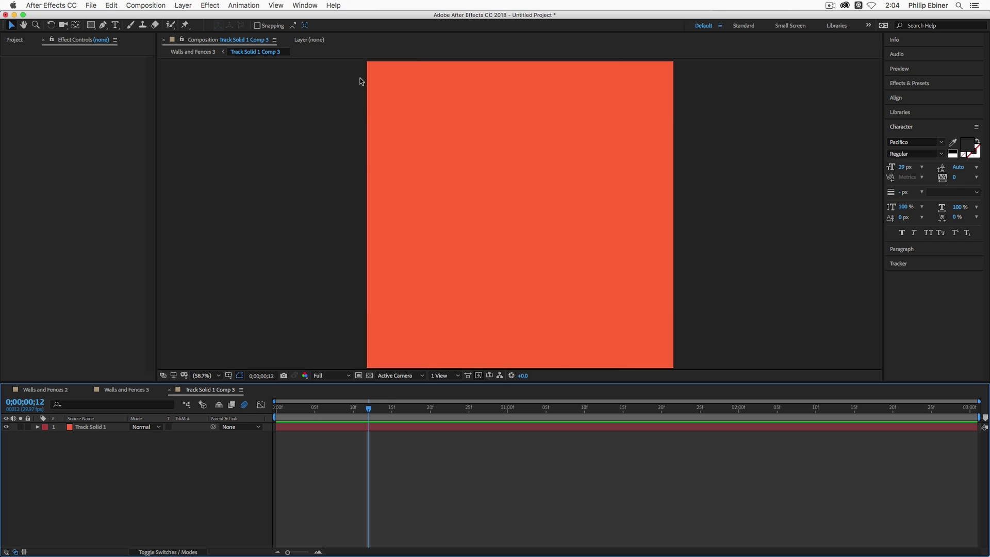
Replace the orange solid with VSO Square Icon 500.png and scale the logo to 54%
{"action": "left_click", "coordinate": [16, 38]}
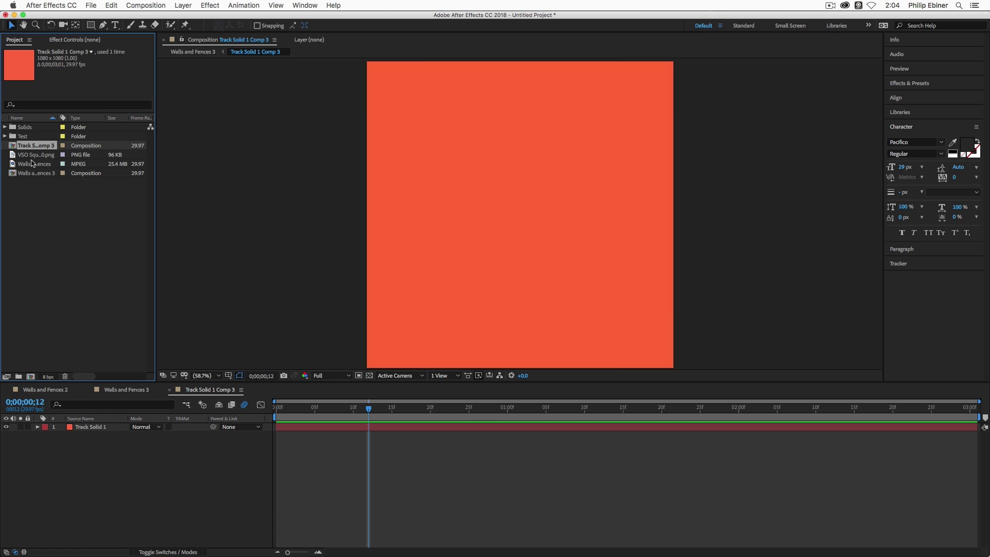
{"action": "left_click_drag", "start_coordinate": [35, 156], "coordinate": [281, 425]}
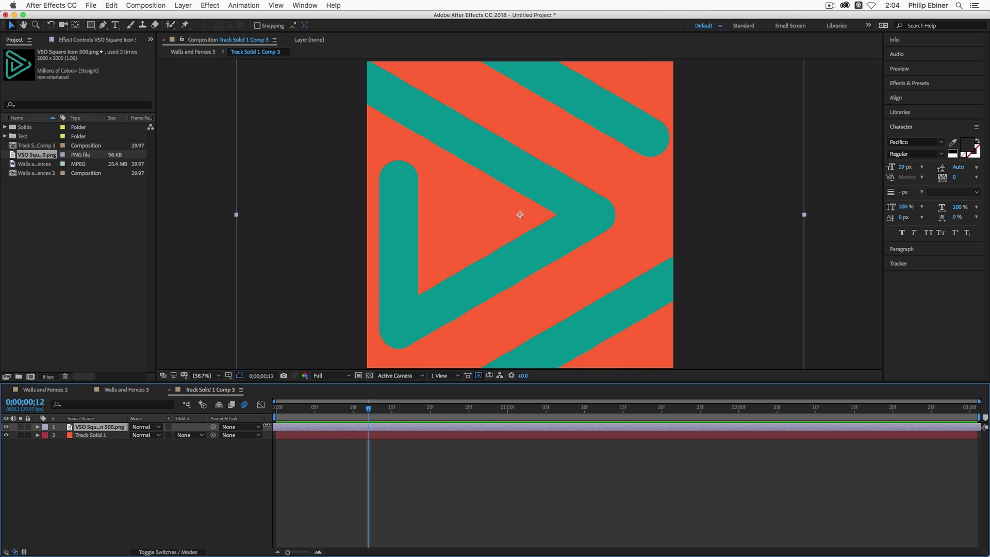
{"action": "left_click", "coordinate": [90, 436]}
{"action": "key", "text": "BackSpace"}
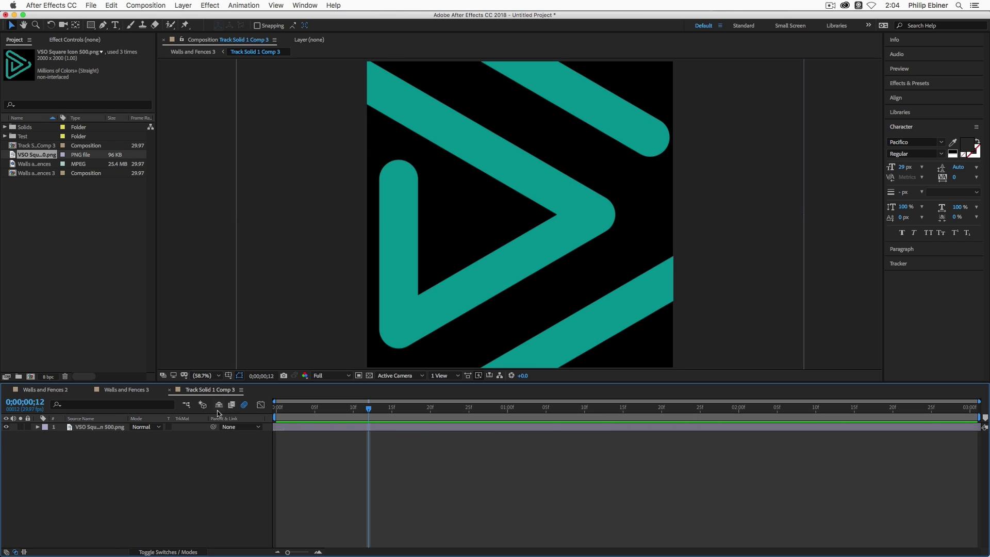
{"action": "left_click", "coordinate": [110, 428]}
{"action": "key", "text": "s"}
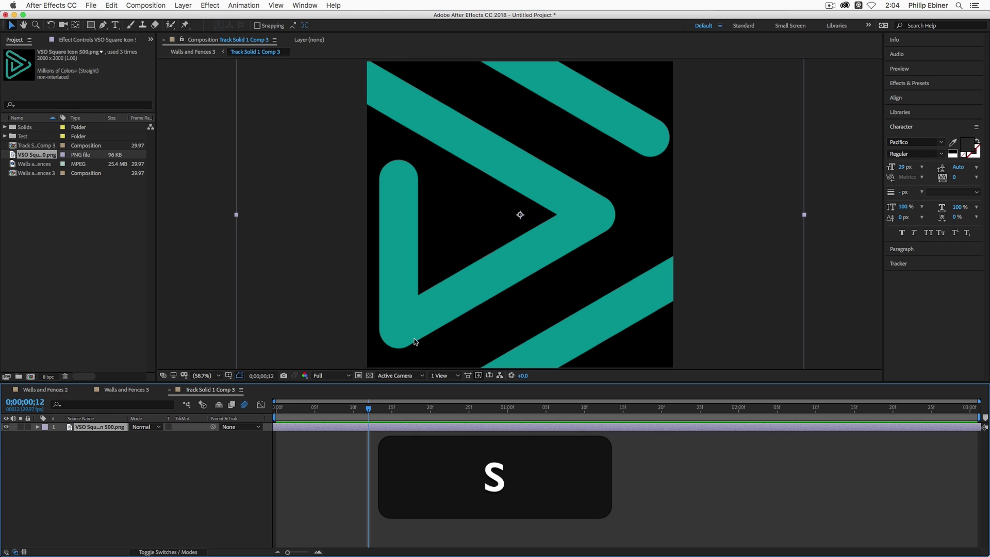
{"action": "mouse_move", "coordinate": [152, 435]}
{"action": "left_mouse_down"}
{"action": "mouse_move", "coordinate": [109, 435]}
{"action": "mouse_move", "coordinate": [154, 435]}
{"action": "left_mouse_up"}
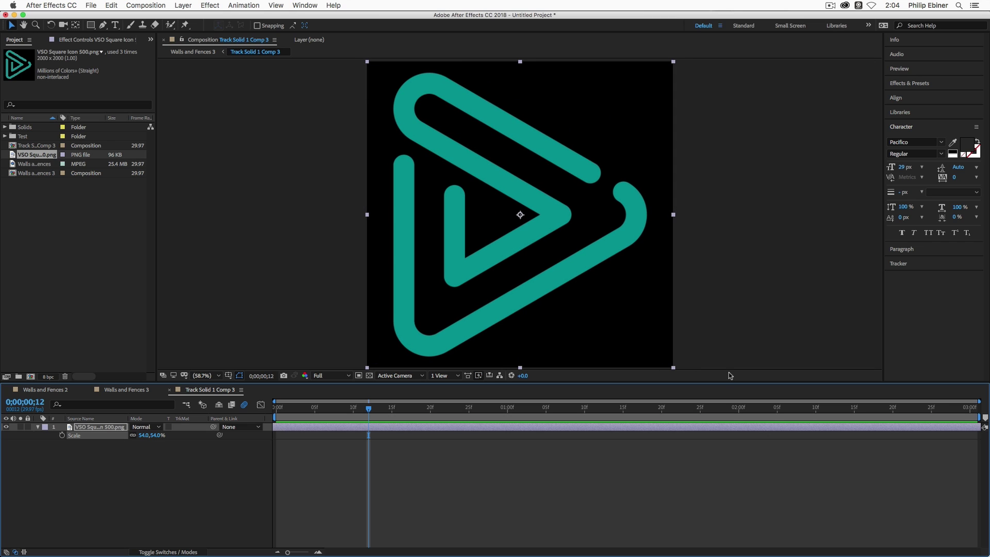
Review the logo comp's Composition Settings without changes, then return to the Walls and Fences 3 composition
{"action": "left_click", "coordinate": [332, 442]}
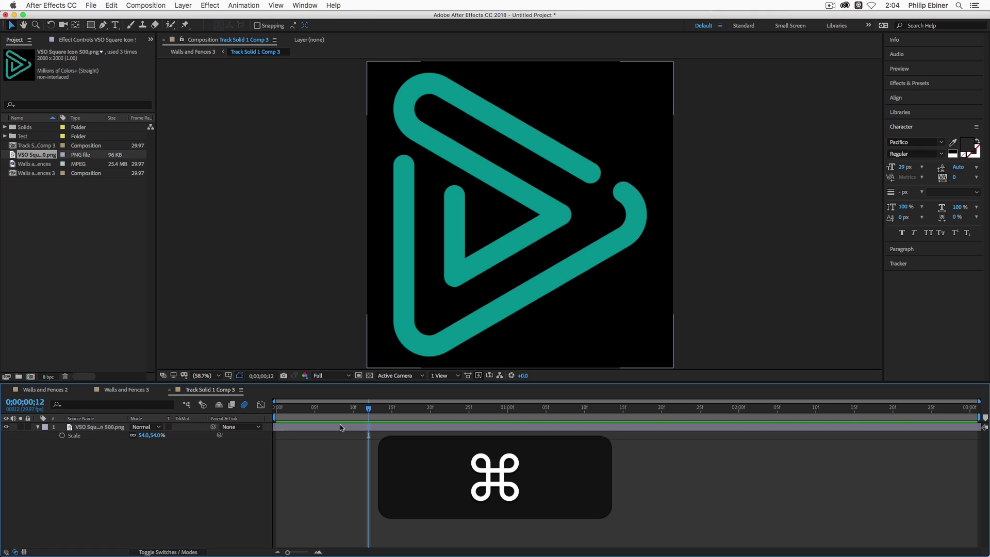
{"action": "key", "text": "super+k"}
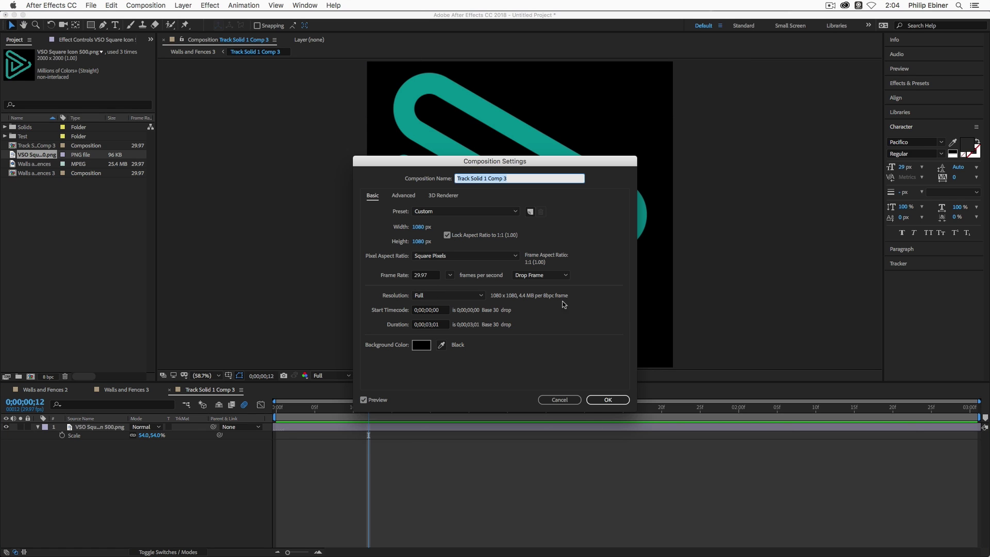
{"action": "left_click", "coordinate": [559, 400]}
{"action": "left_click", "coordinate": [149, 4]}
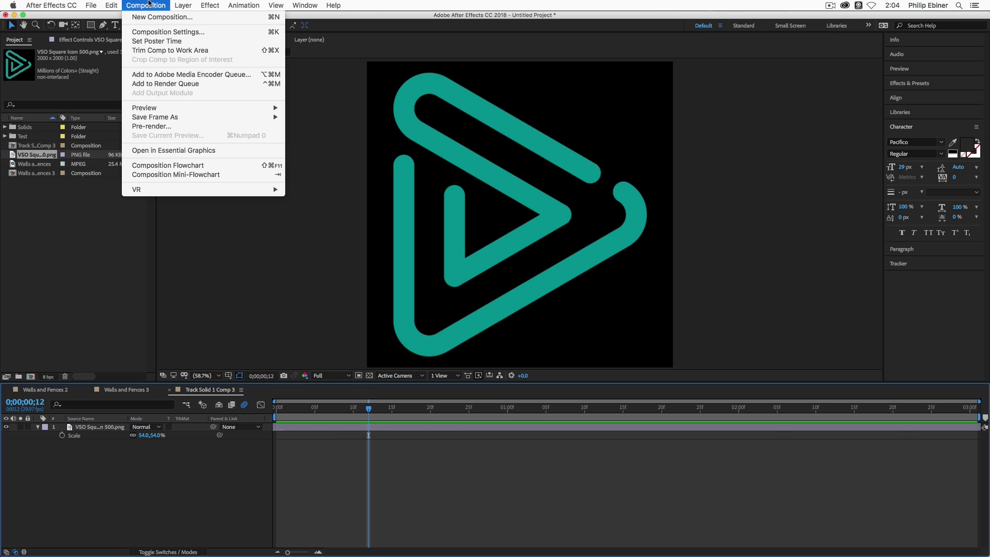
{"action": "left_click", "coordinate": [168, 32]}
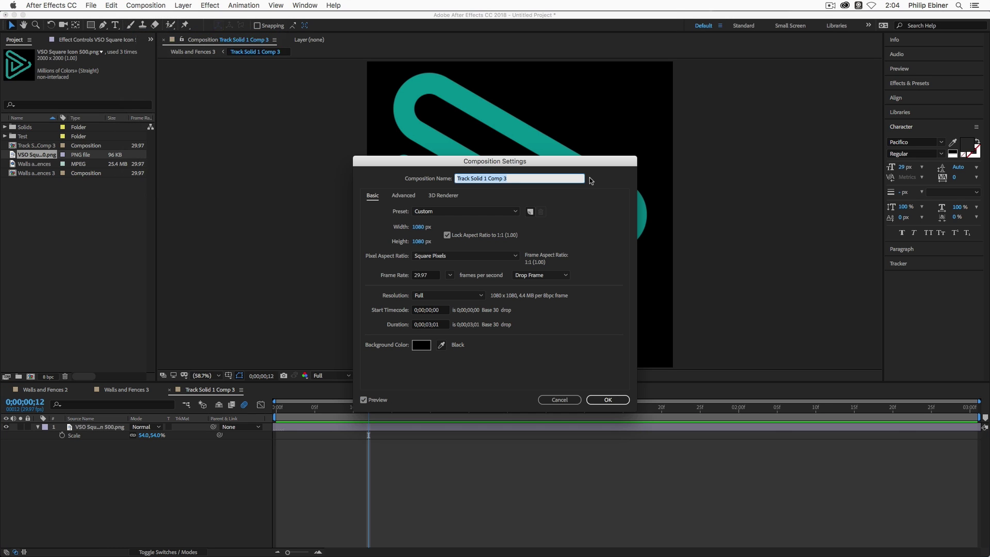
{"action": "left_click", "coordinate": [418, 227]}
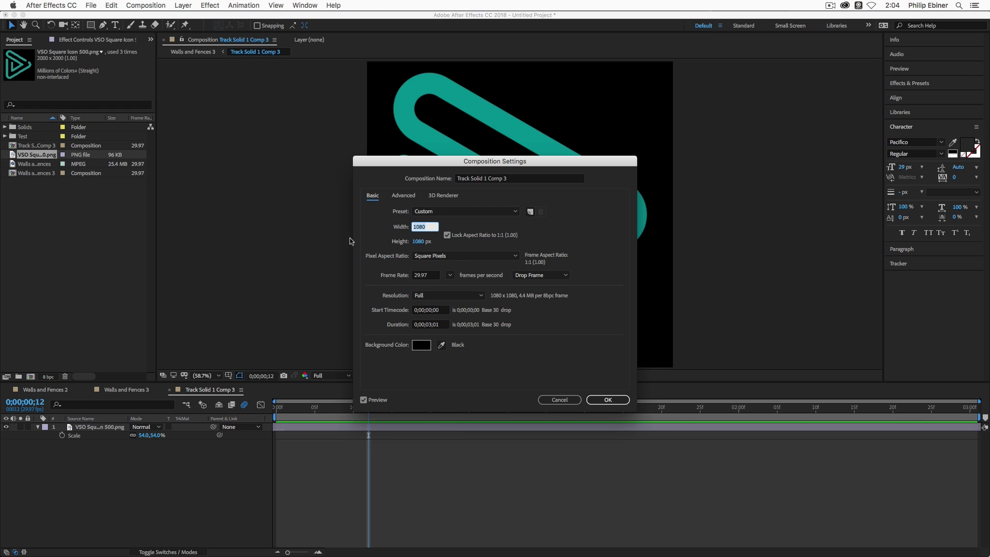
{"action": "left_click", "coordinate": [564, 402]}
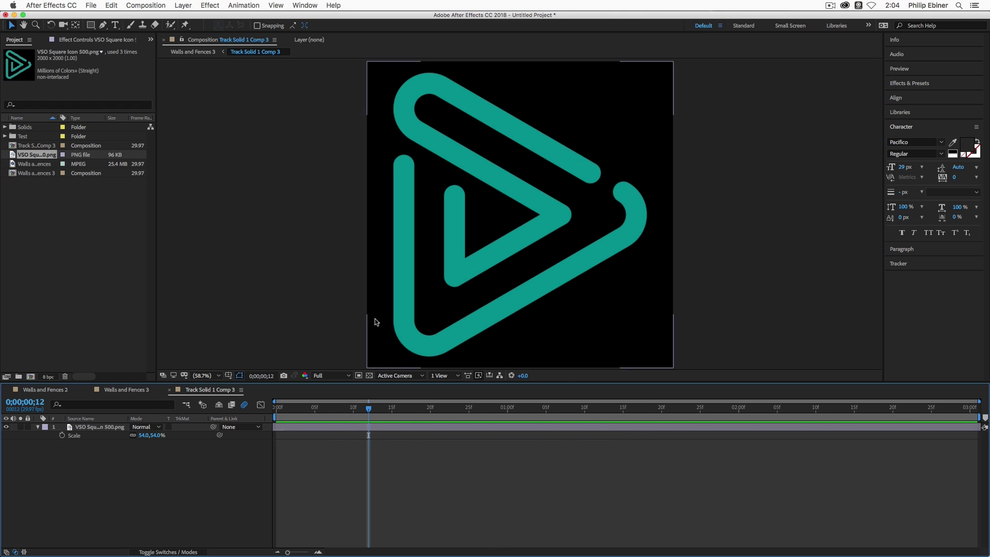
{"action": "left_click", "coordinate": [144, 390]}
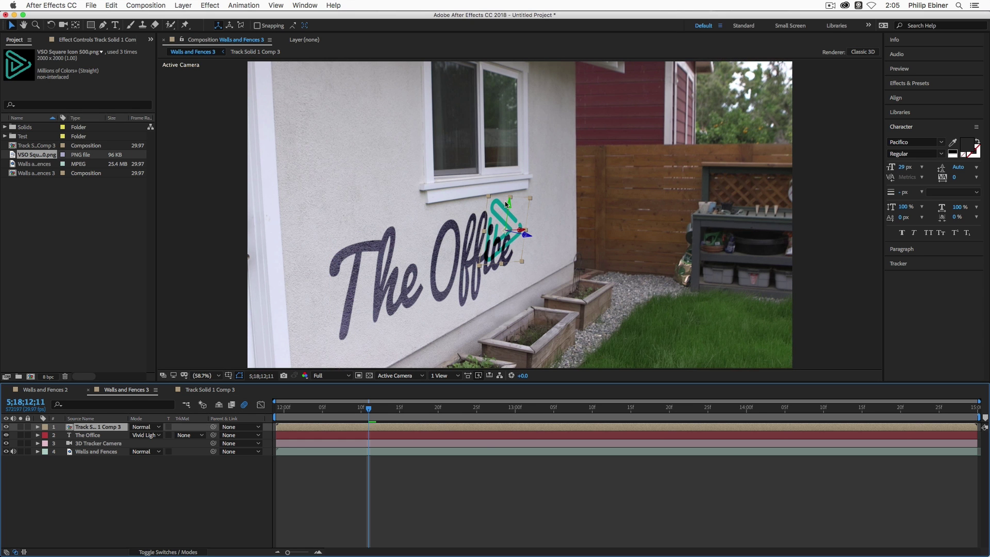
Move the logo above 'The Office' left of the window and adjust Orientation Y to lie flat
{"action": "left_click_drag", "start_coordinate": [521, 230], "coordinate": [3, 258]}
{"action": "left_click_drag", "start_coordinate": [427, 208], "coordinate": [447, 180]}
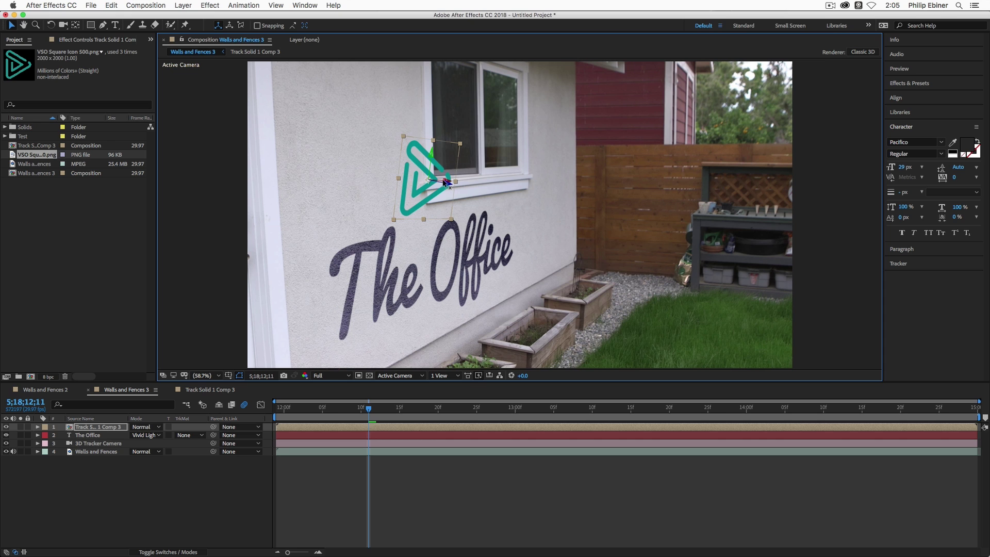
{"action": "left_click_drag", "start_coordinate": [431, 182], "coordinate": [137, 215]}
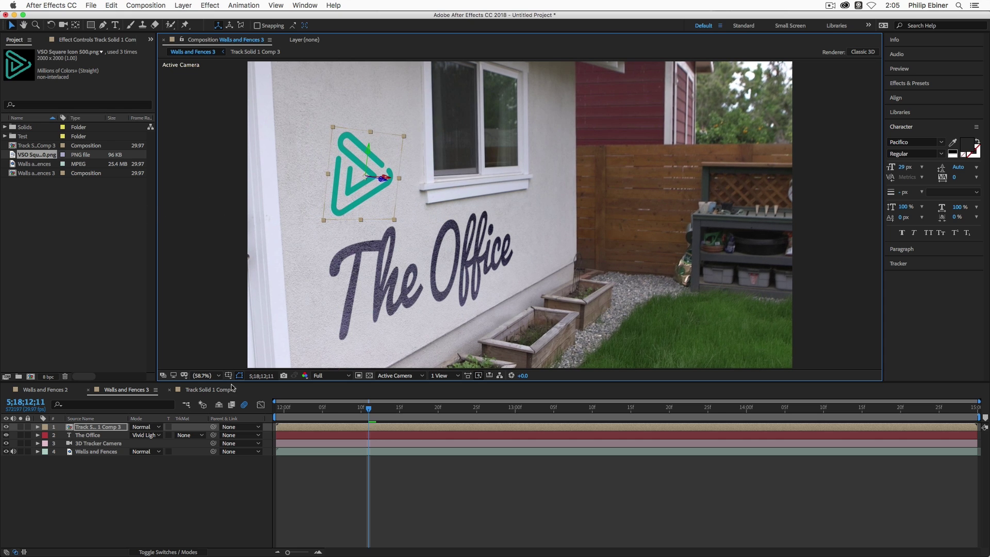
{"action": "left_click", "coordinate": [38, 427]}
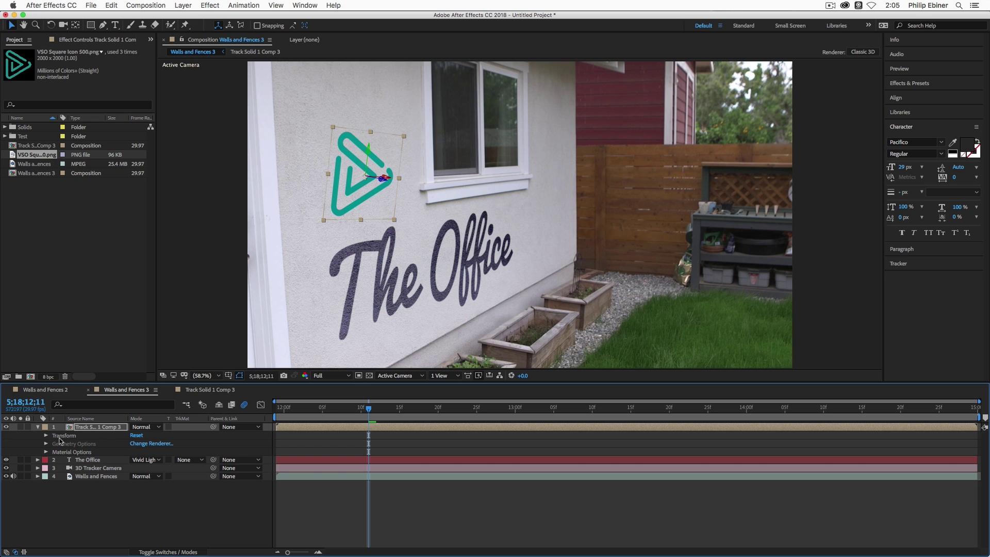
{"action": "left_click", "coordinate": [46, 436]}
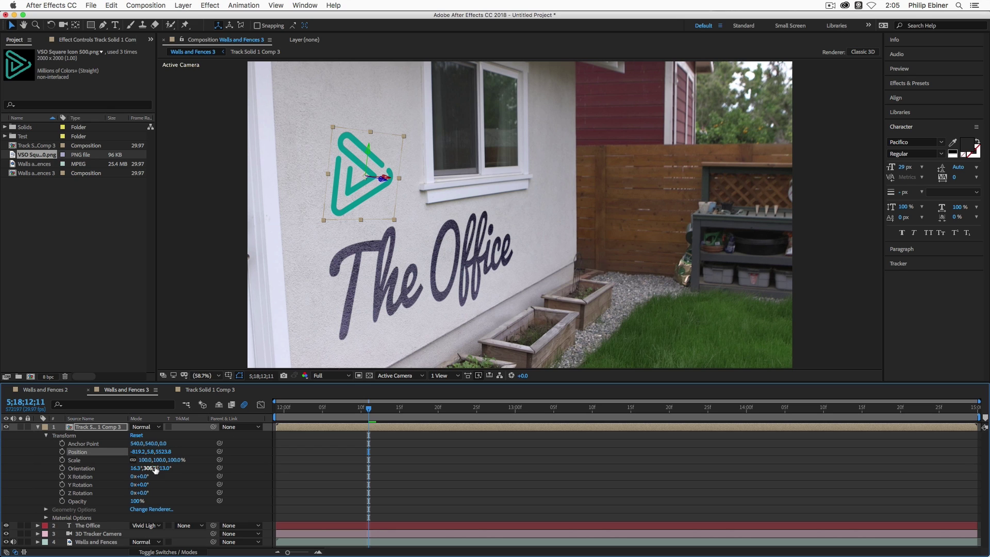
{"action": "mouse_move", "coordinate": [158, 470]}
{"action": "left_mouse_down"}
{"action": "mouse_move", "coordinate": [142, 469]}
{"action": "mouse_move", "coordinate": [159, 468]}
{"action": "left_mouse_up"}
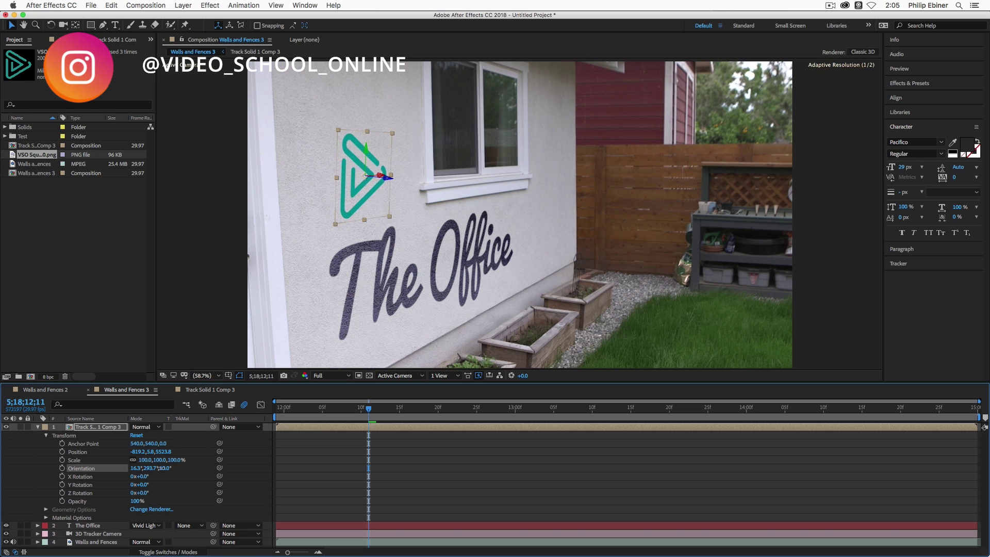
{"action": "left_click", "coordinate": [333, 459]}
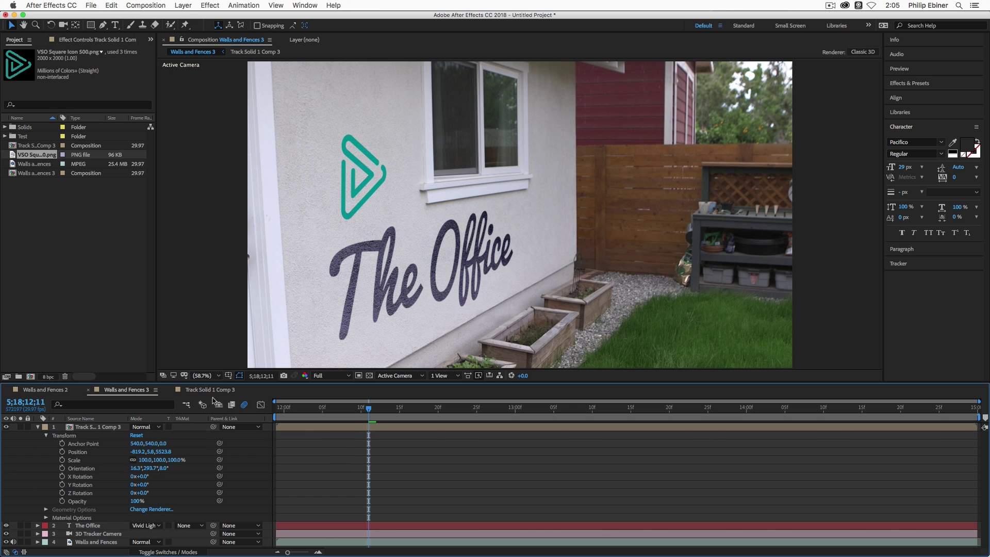
{"action": "left_click_drag", "start_coordinate": [351, 416], "coordinate": [301, 444]}
{"action": "key", "text": "space"}
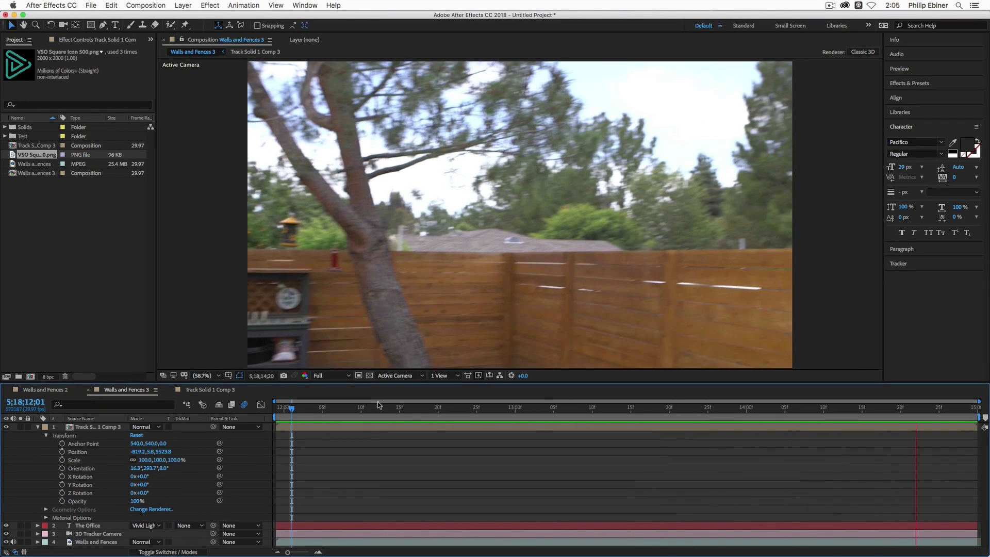
{"action": "key", "text": "space"}
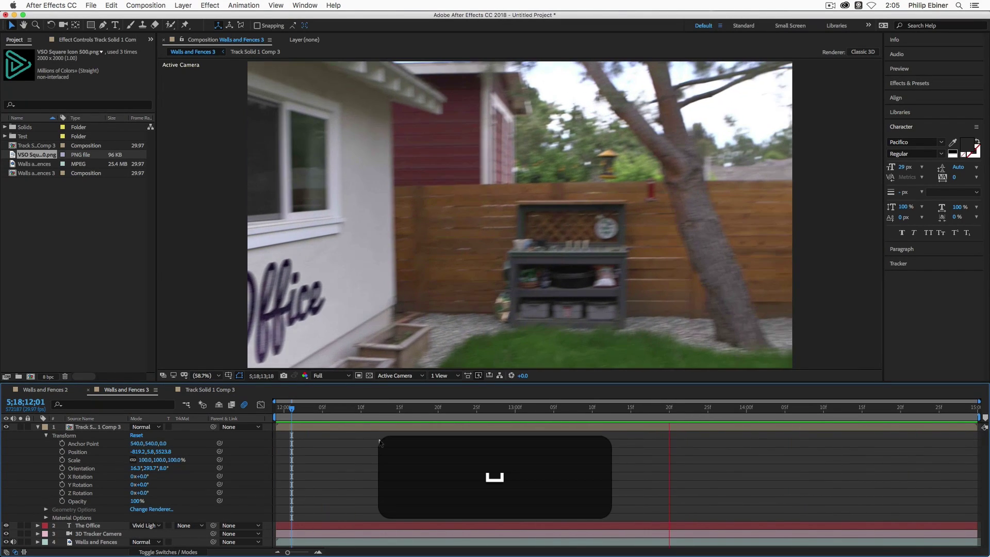
{"action": "left_click", "coordinate": [37, 426]}
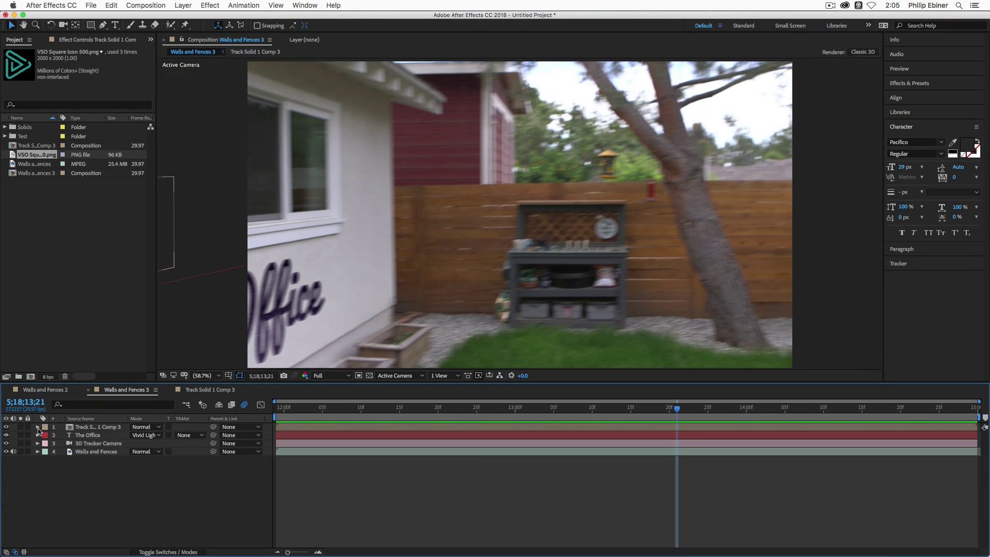
{"action": "left_click_drag", "start_coordinate": [398, 417], "coordinate": [512, 415]}
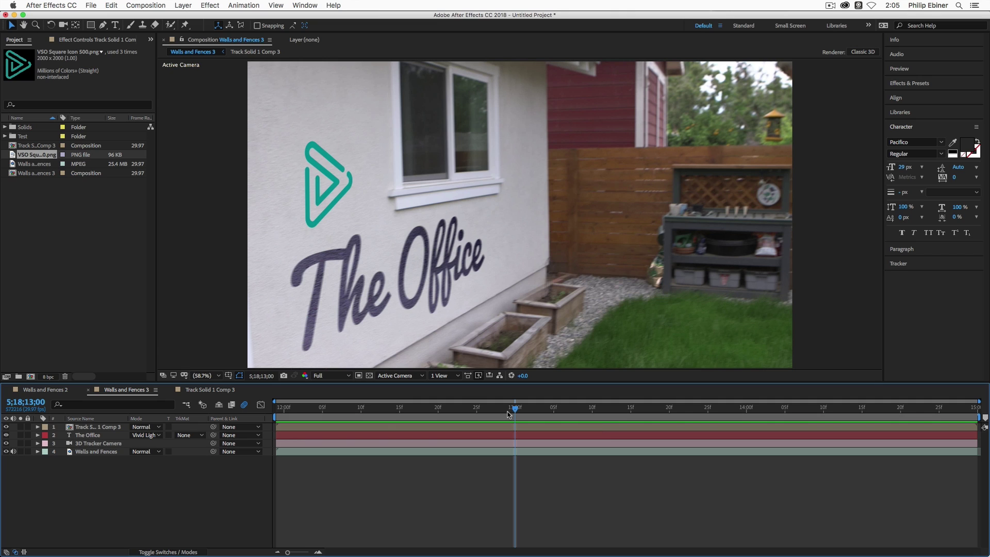
{"action": "left_click", "coordinate": [298, 437]}
{"action": "left_click", "coordinate": [301, 444]}
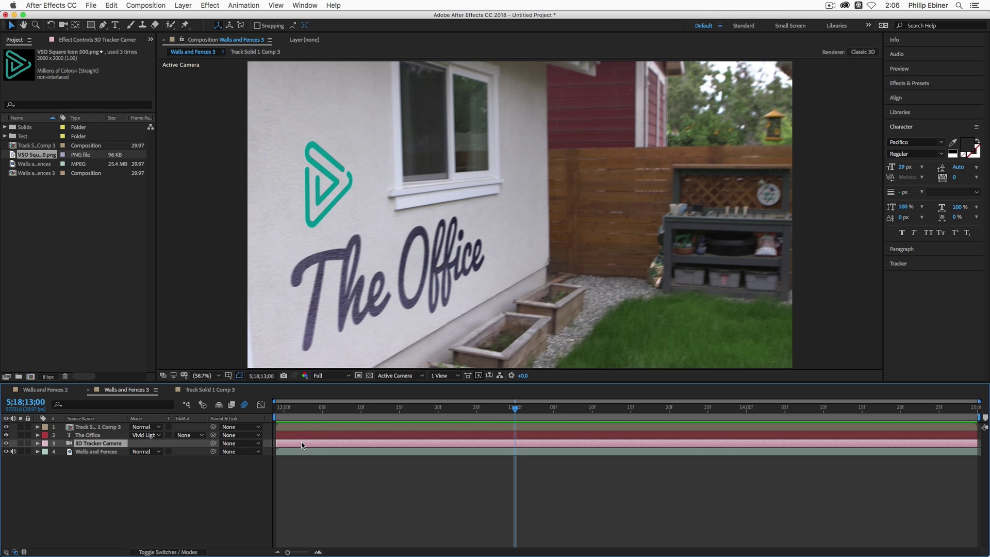
Select Walls and Fences and view its 3D Camera Tracker settings in Effect Controls
{"action": "left_click", "coordinate": [317, 452]}
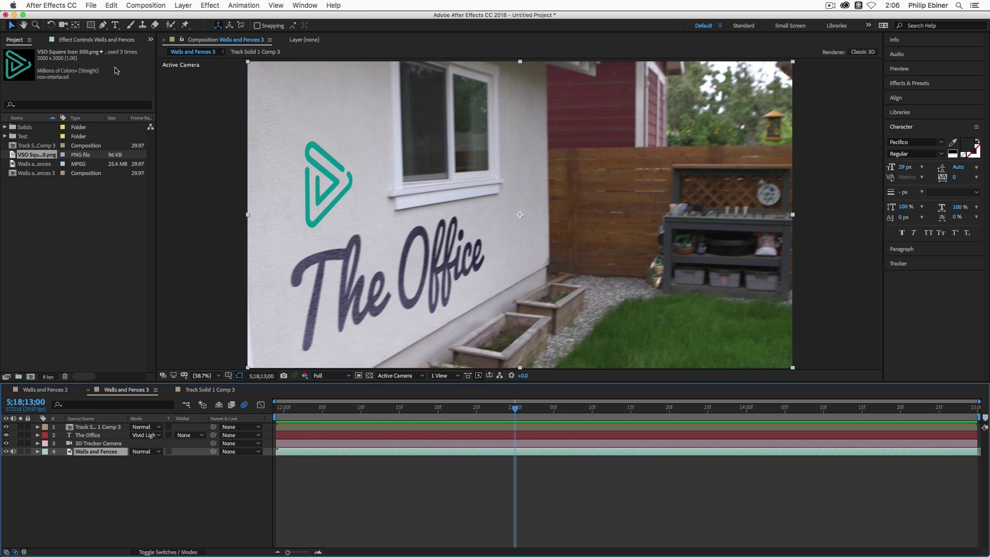
{"action": "left_click", "coordinate": [83, 40]}
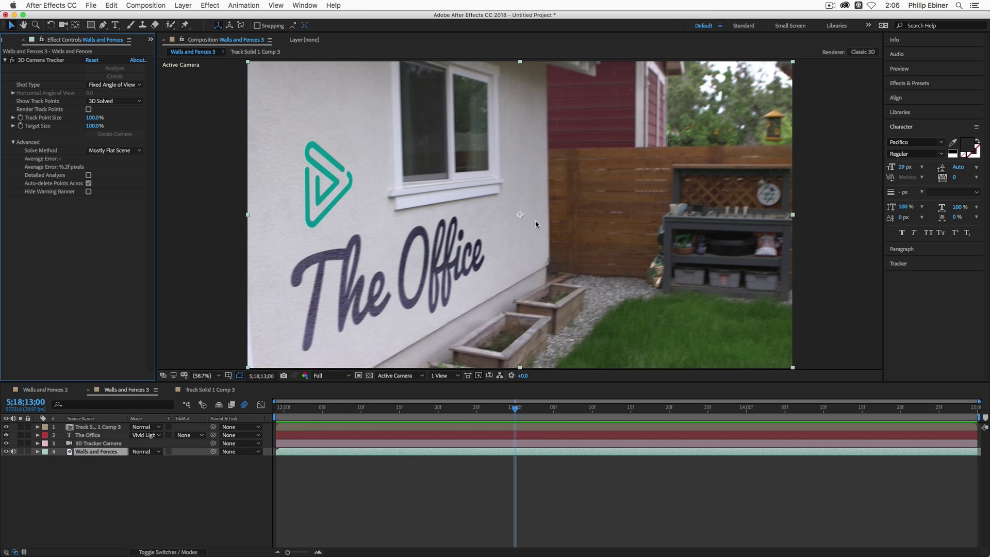